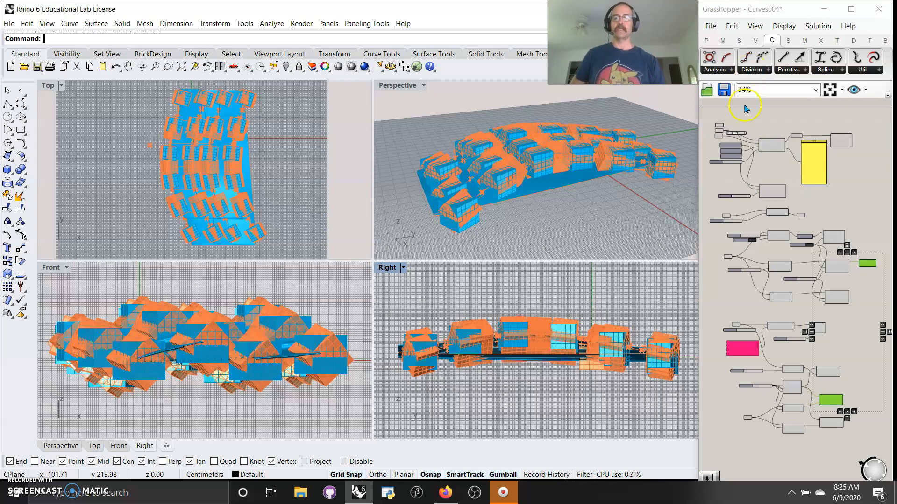
Step: Maximize the Perspective viewport, place Rhino and Grasshopper side by side, and show the whole component definition on the canvas
{"action": "double_click", "coordinate": [400, 86]}
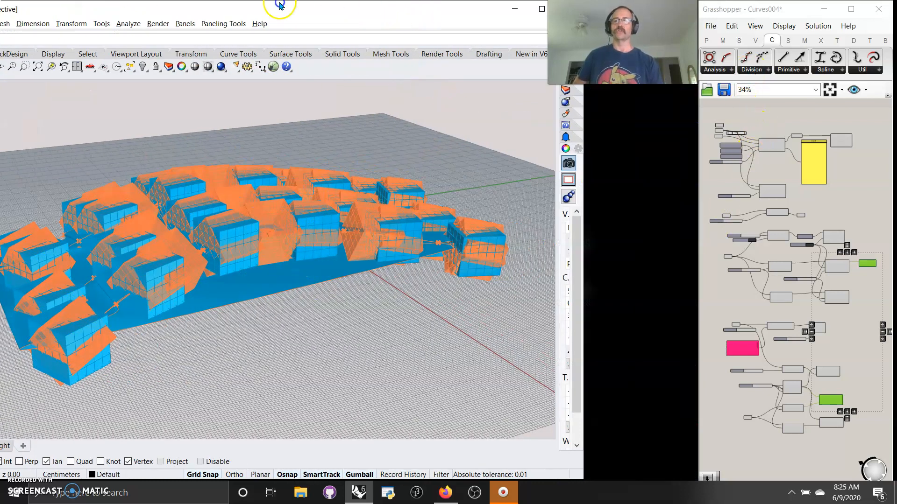
{"action": "double_click", "coordinate": [420, 9]}
{"action": "left_click_drag", "start_coordinate": [299, 239], "coordinate": [299, 484]}
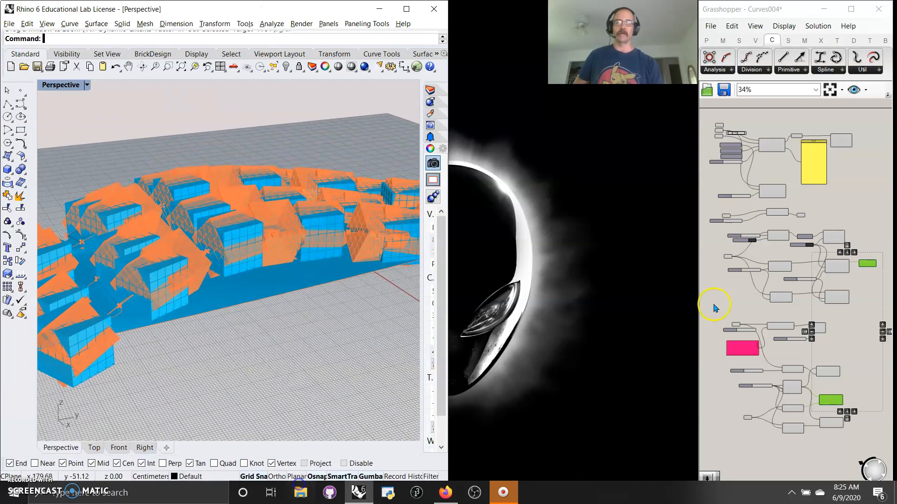
{"action": "left_click", "coordinate": [699, 276]}
{"action": "left_click_drag", "start_coordinate": [700, 278], "coordinate": [418, 238]}
{"action": "right_click_drag", "start_coordinate": [660, 288], "coordinate": [883, 283]}
{"action": "scroll", "coordinate": [606, 298], "scroll_direction": "down", "scroll_amount": 5}
{"action": "right_click_drag", "start_coordinate": [640, 386], "coordinate": [684, 376]}
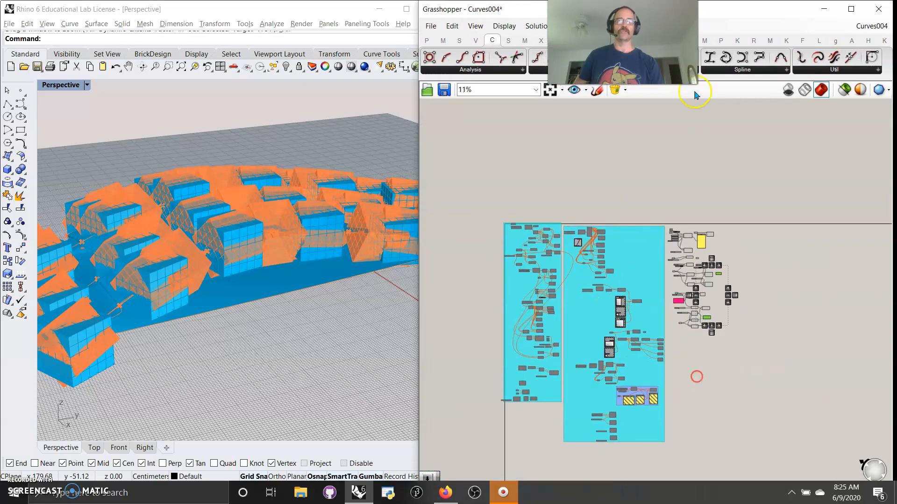
{"action": "left_click_drag", "start_coordinate": [622, 49], "coordinate": [343, 49]}
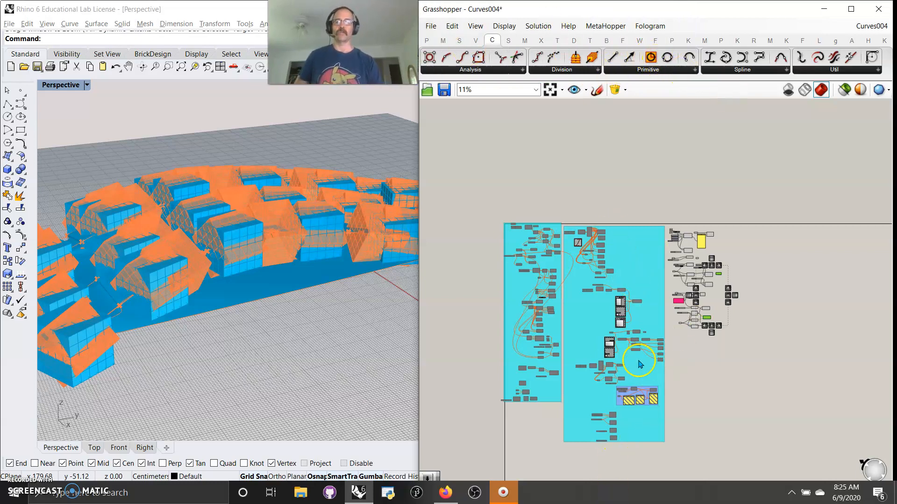
Step: Review the list of curve Division components and locate the Contour component on the canvas
{"action": "left_click", "coordinate": [561, 69]}
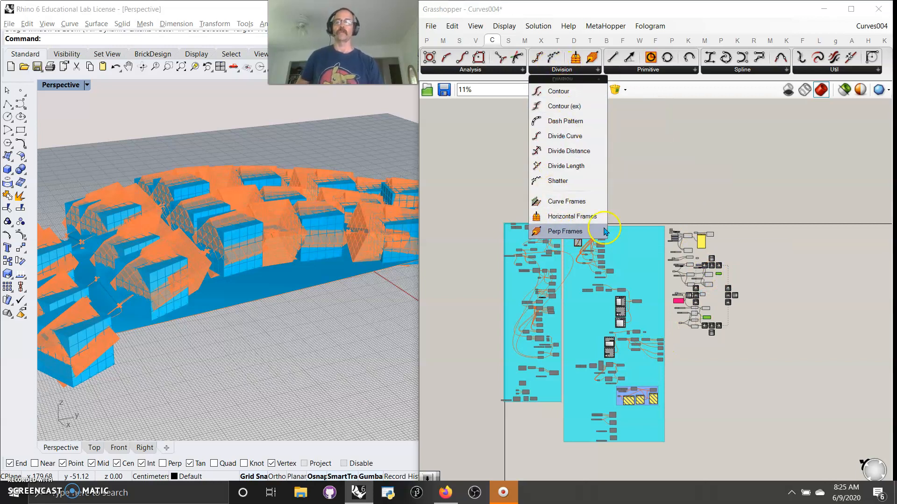
{"action": "left_click", "coordinate": [633, 172]}
{"action": "scroll", "coordinate": [634, 169], "scroll_direction": "up", "scroll_amount": 10}
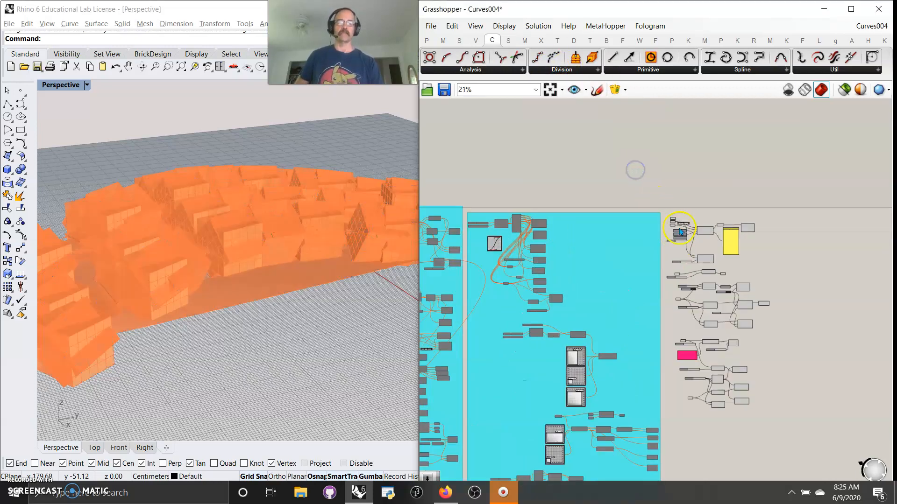
{"action": "scroll", "coordinate": [709, 233], "scroll_direction": "down", "scroll_amount": 3}
{"action": "scroll", "coordinate": [644, 264], "scroll_direction": "up", "scroll_amount": 5}
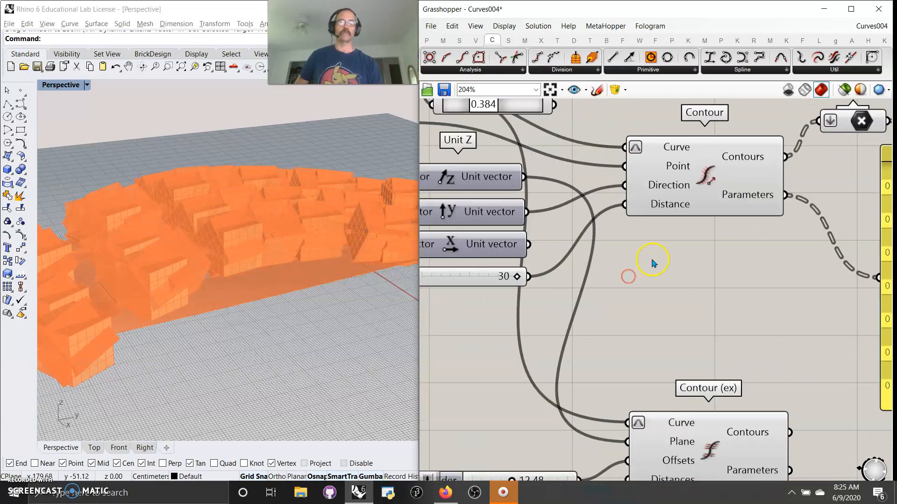
{"action": "right_click_drag", "start_coordinate": [698, 258], "coordinate": [667, 313]}
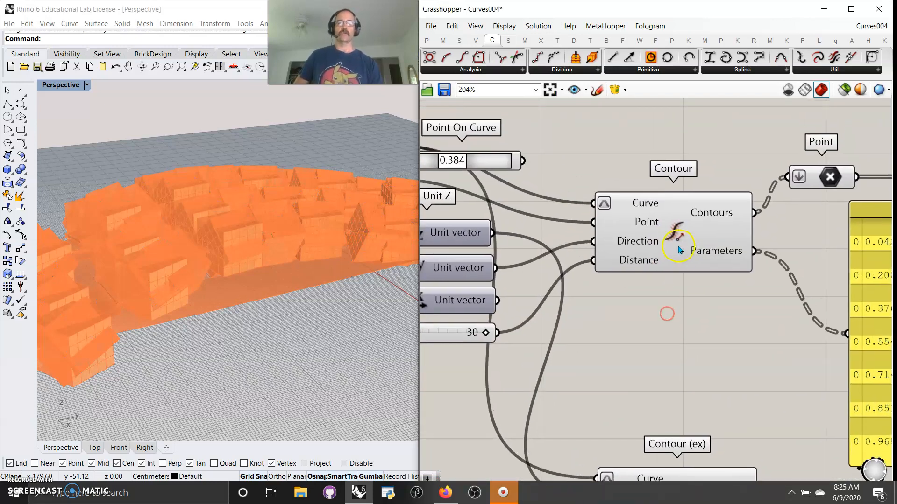
Step: Read the help description of the Contour component's inputs and outputs, and close it
{"action": "right_click", "coordinate": [675, 235]}
{"action": "left_click", "coordinate": [706, 288]}
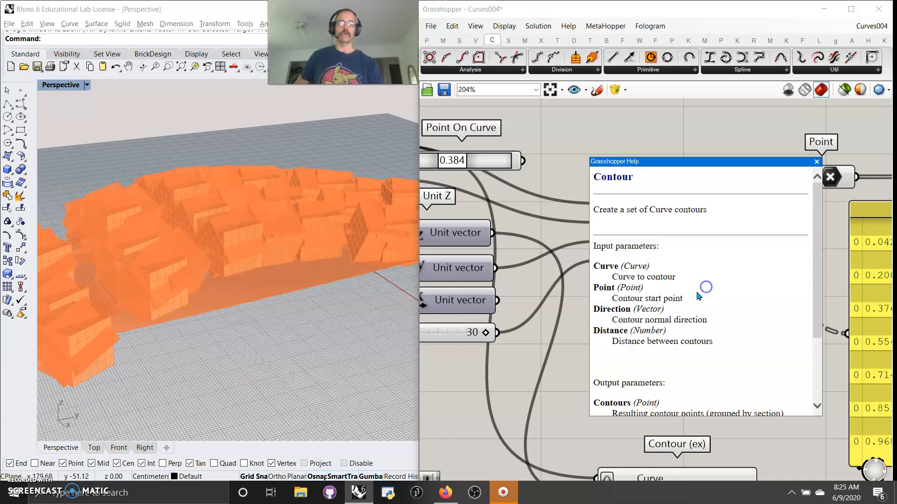
{"action": "left_click_drag", "start_coordinate": [815, 322], "coordinate": [810, 299]}
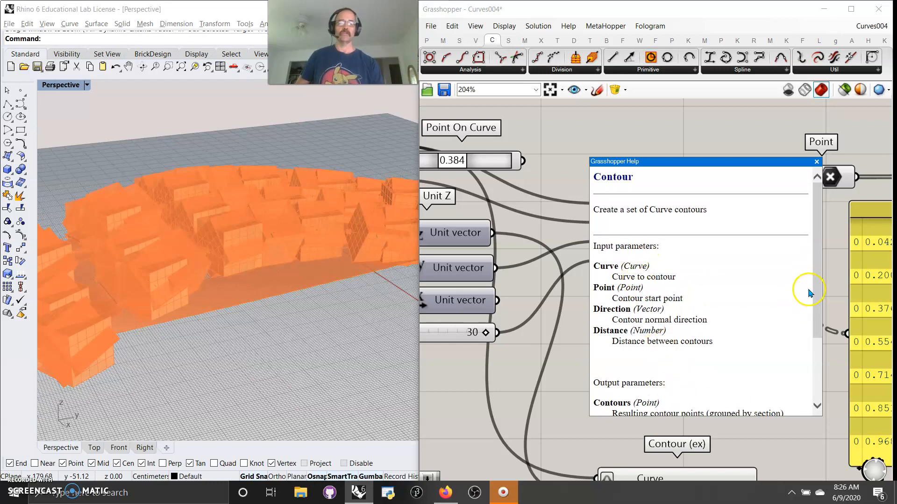
{"action": "left_click_drag", "start_coordinate": [815, 290], "coordinate": [821, 248]}
{"action": "left_click_drag", "start_coordinate": [752, 161], "coordinate": [705, 98]}
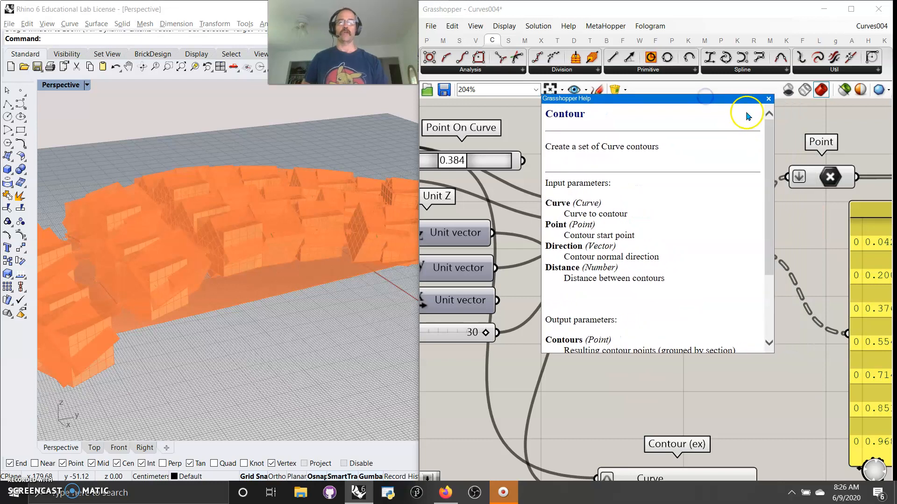
{"action": "left_click", "coordinate": [767, 98]}
Step: Limit the preview to selected components and preview the outputs of Contour, Interpolate and the Point parameter between them
{"action": "left_click", "coordinate": [843, 90]}
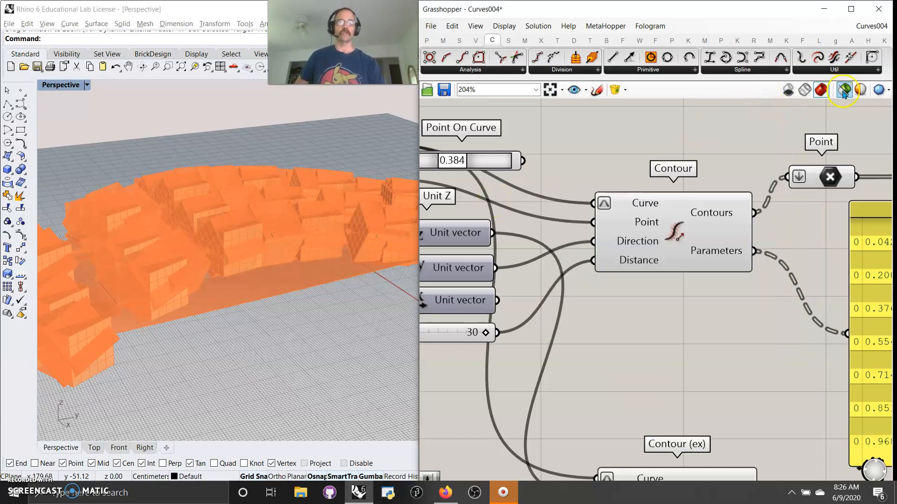
{"action": "left_click", "coordinate": [676, 243]}
{"action": "scroll", "coordinate": [646, 299], "scroll_direction": "down", "scroll_amount": 4}
{"action": "right_click_drag", "start_coordinate": [687, 317], "coordinate": [650, 312]}
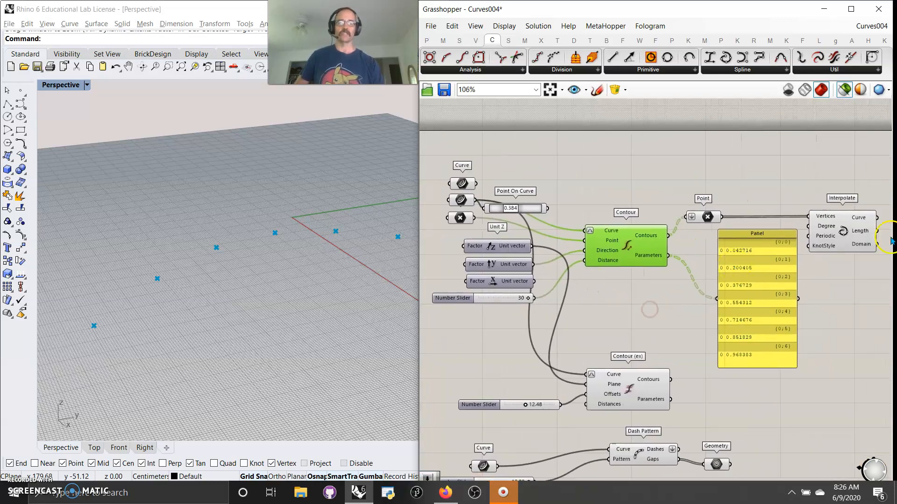
{"action": "left_click", "coordinate": [844, 236]}
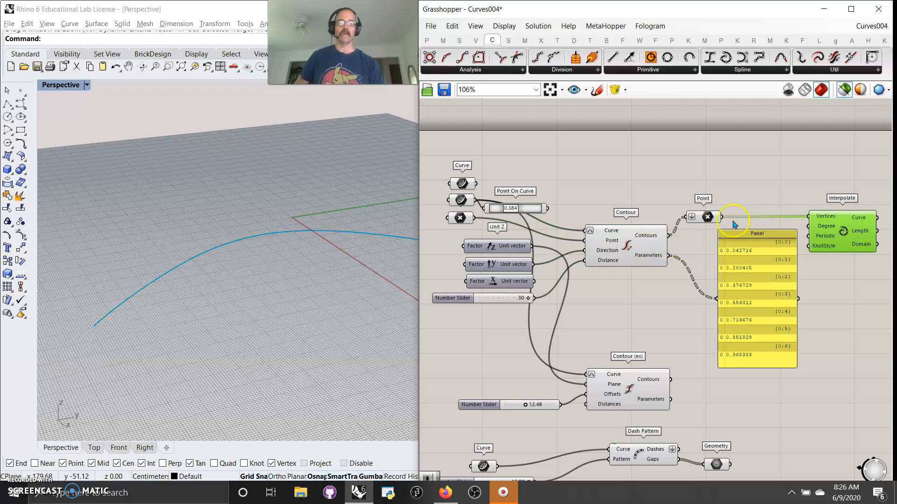
{"action": "left_click", "coordinate": [708, 218]}
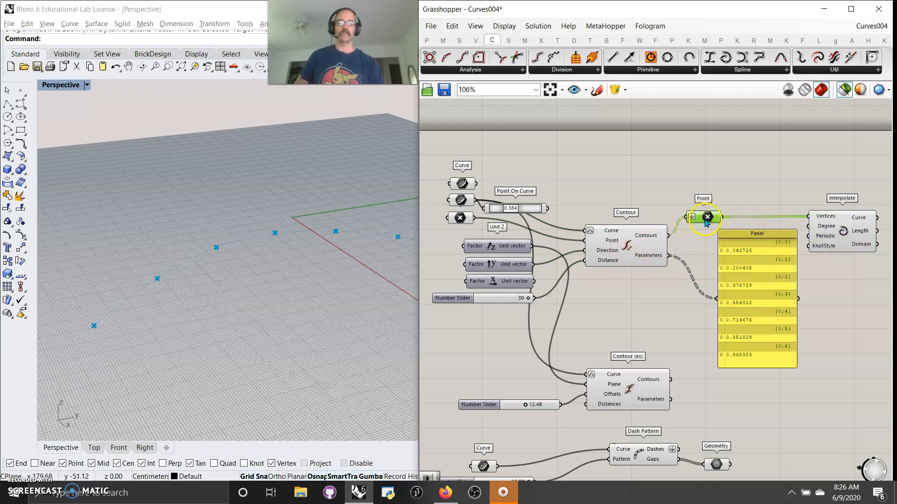
Step: Turn off flattening on the Point parameter feeding Interpolate to test its effect, and flatten it again
{"action": "right_click_drag", "start_coordinate": [704, 221], "coordinate": [703, 220]}
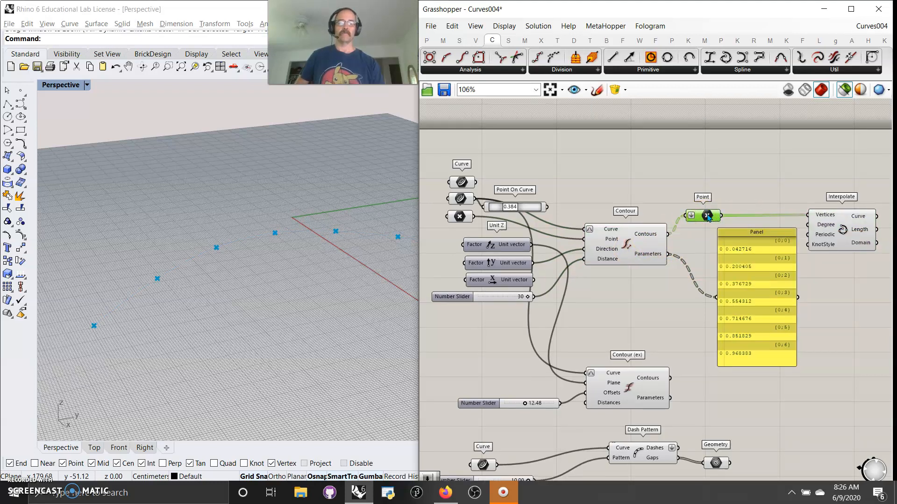
{"action": "right_click", "coordinate": [709, 218]}
{"action": "left_click", "coordinate": [740, 311]}
{"action": "left_click", "coordinate": [826, 246]}
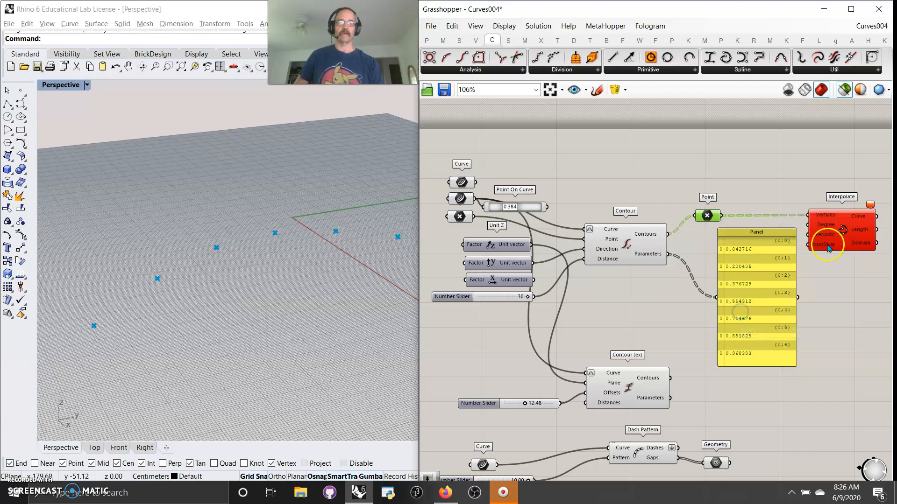
{"action": "right_click", "coordinate": [706, 216]}
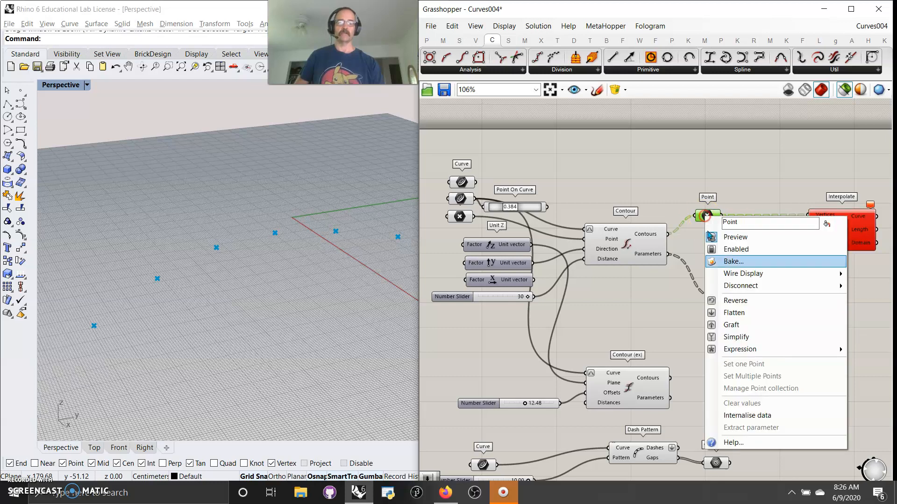
{"action": "left_click", "coordinate": [734, 314]}
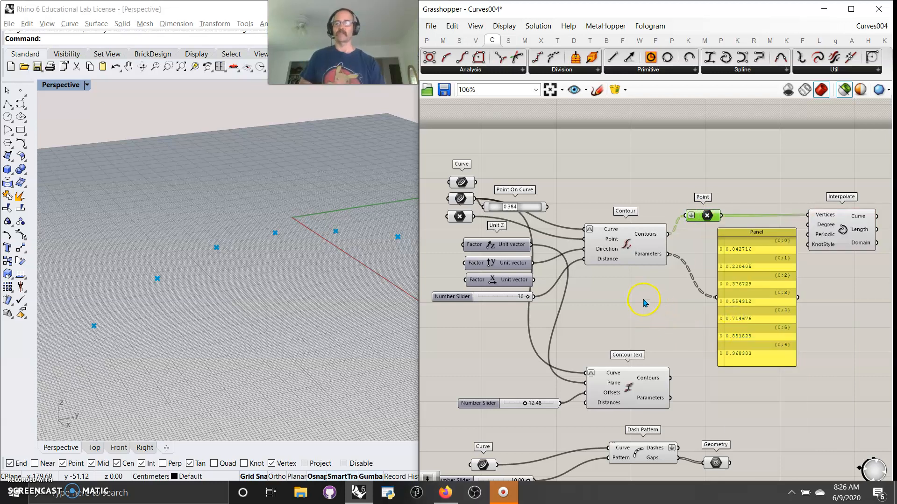
Step: Connect the four-curve Curve parameter to Contour's Curve input and preview the Interpolate component
{"action": "left_click_drag", "start_coordinate": [533, 212], "coordinate": [546, 215]}
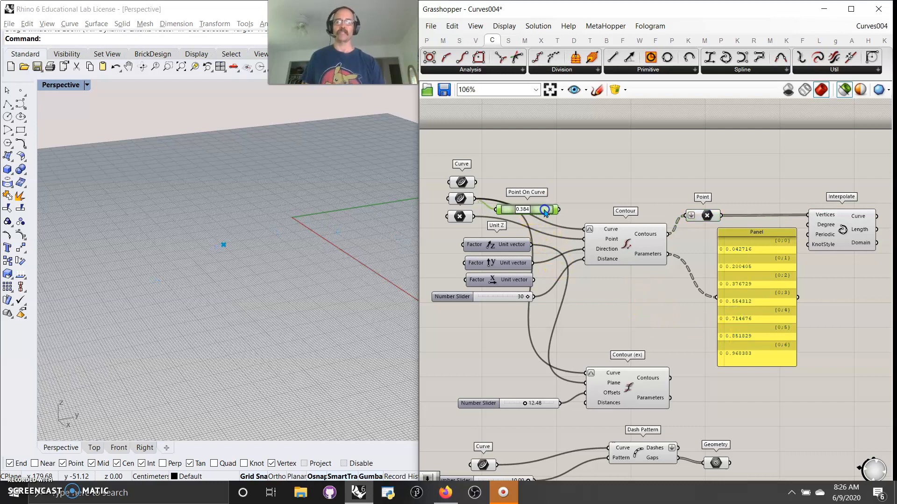
{"action": "left_click", "coordinate": [609, 232]}
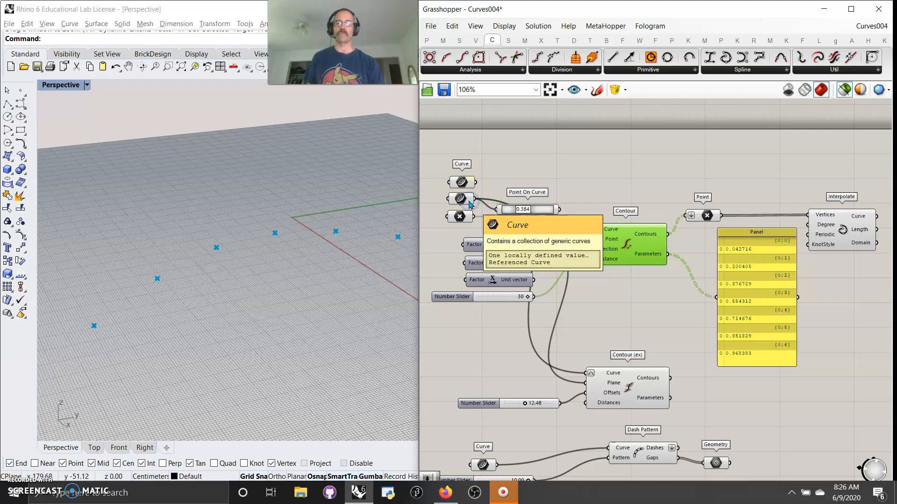
{"action": "left_click", "coordinate": [823, 231]}
{"action": "left_click_drag", "start_coordinate": [475, 182], "coordinate": [579, 231]}
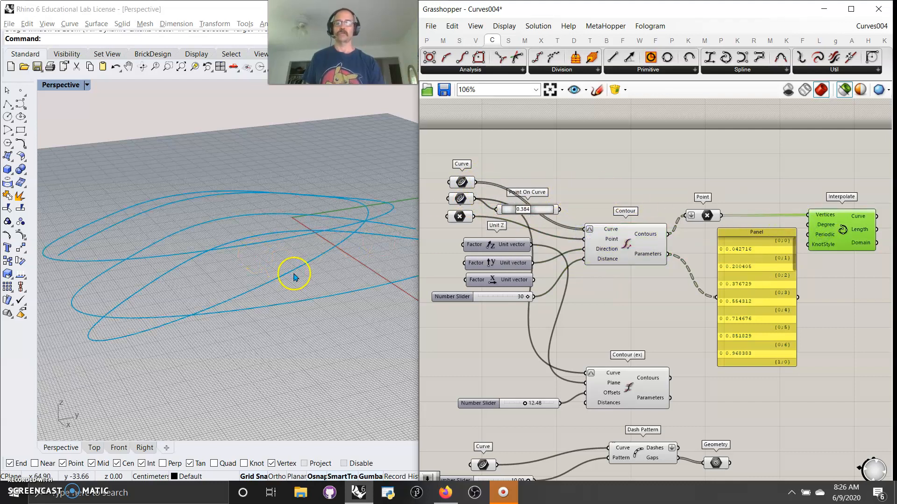
Step: Compare the curves held by the two Curve parameters and reconnect the single-curve one to Contour's Curve input
{"action": "left_click", "coordinate": [461, 185]}
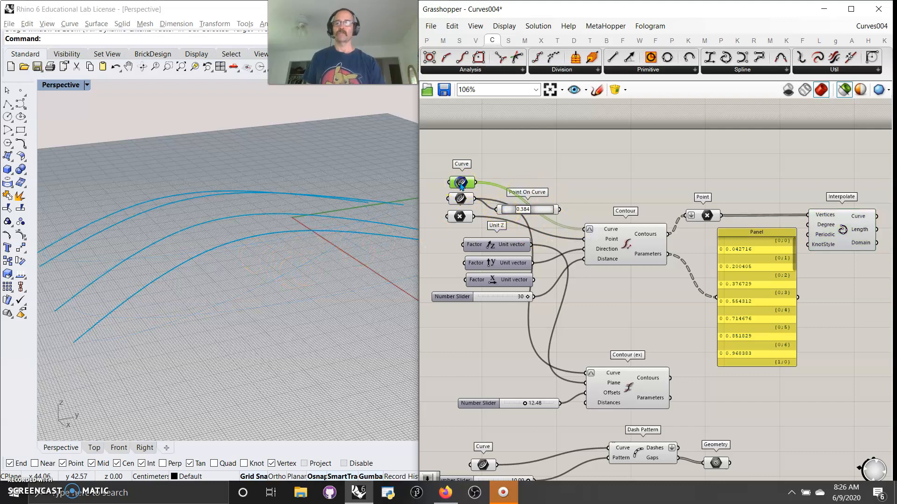
{"action": "left_click", "coordinate": [461, 202]}
{"action": "left_click", "coordinate": [459, 183]}
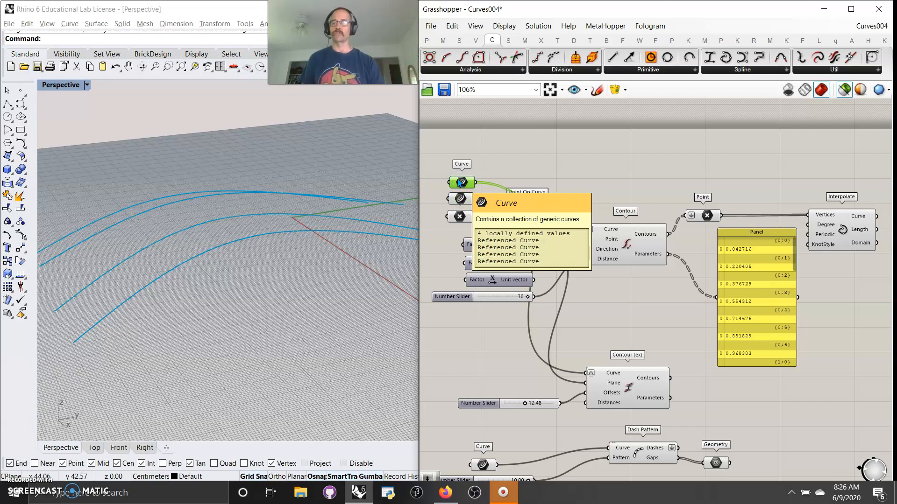
{"action": "left_click", "coordinate": [462, 199]}
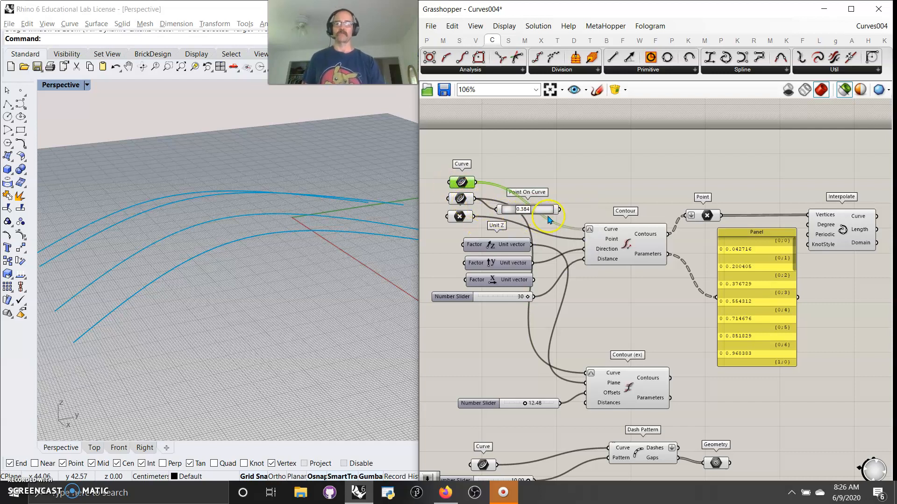
{"action": "left_click", "coordinate": [460, 200]}
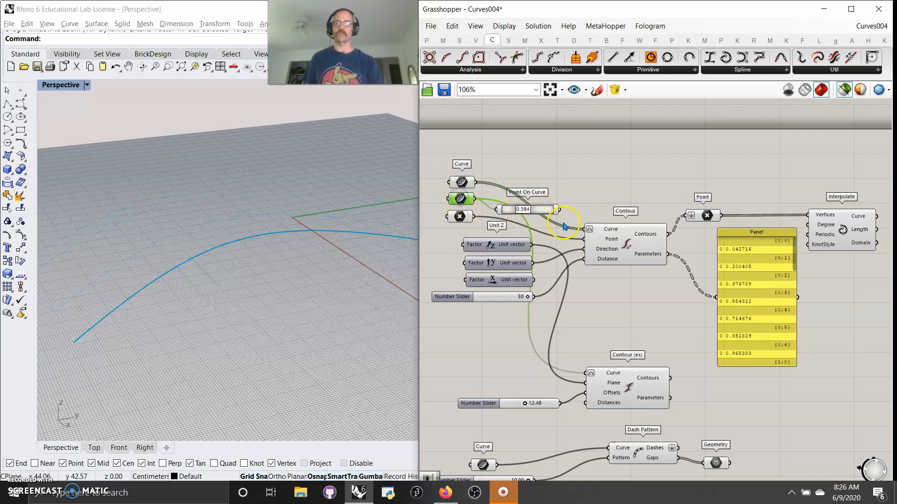
{"action": "left_click_drag", "start_coordinate": [475, 199], "coordinate": [584, 229]}
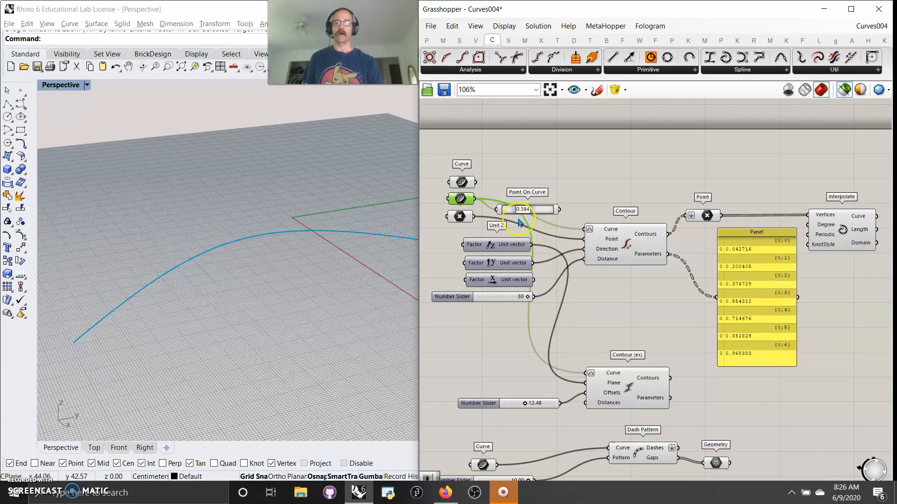
Step: Preview the referenced start point, move Point On Curve higher on the canvas, and connect it to Contour's Point input
{"action": "left_click", "coordinate": [461, 217]}
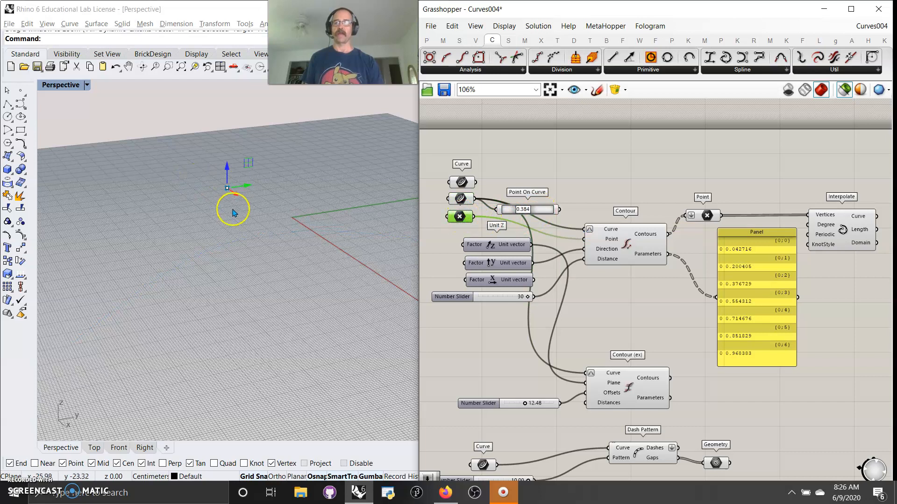
{"action": "left_click", "coordinate": [644, 243]}
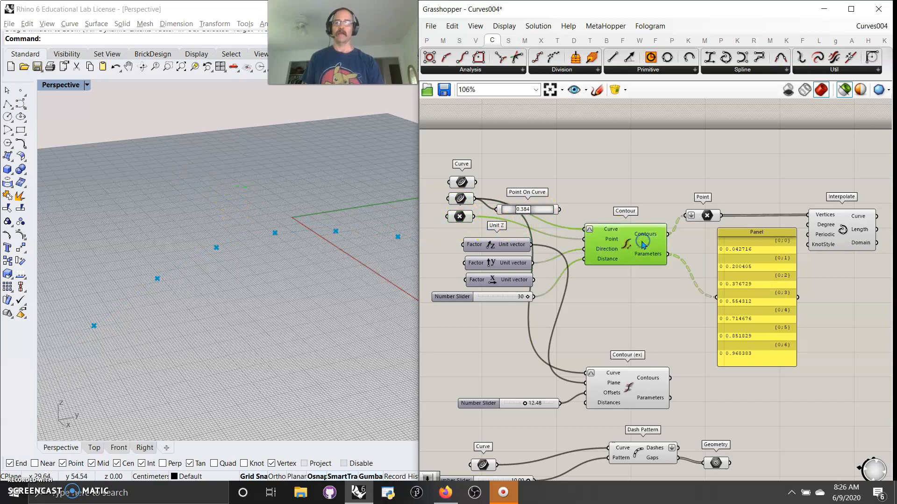
{"action": "left_click_drag", "start_coordinate": [536, 215], "coordinate": [540, 191]}
{"action": "left_click", "coordinate": [460, 199]}
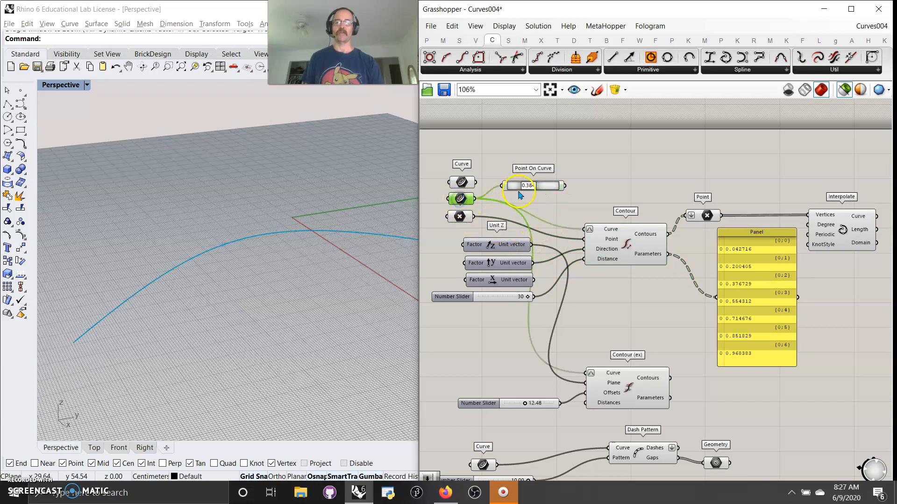
{"action": "left_click_drag", "start_coordinate": [565, 186], "coordinate": [585, 239]}
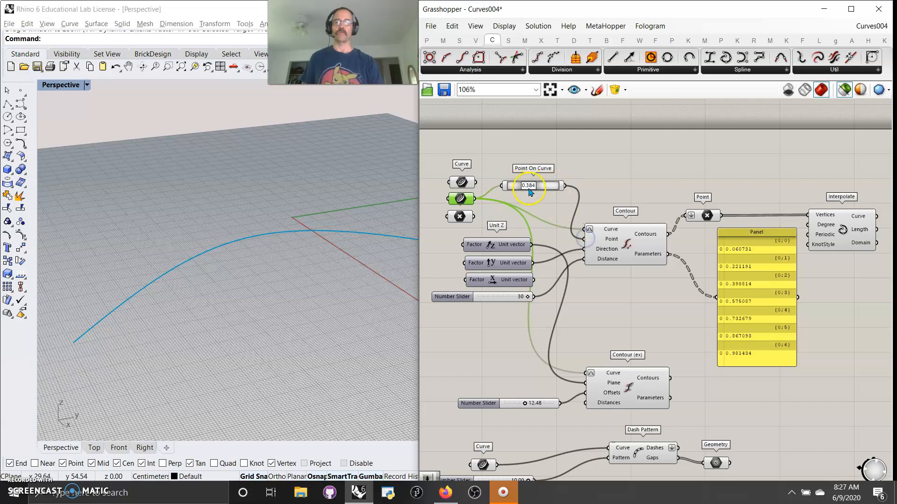
Step: Try Point On Curve positions of 0.562 and 0.320 with the contour points previewed, and set it to 0.434
{"action": "left_click_drag", "start_coordinate": [530, 192], "coordinate": [536, 192]}
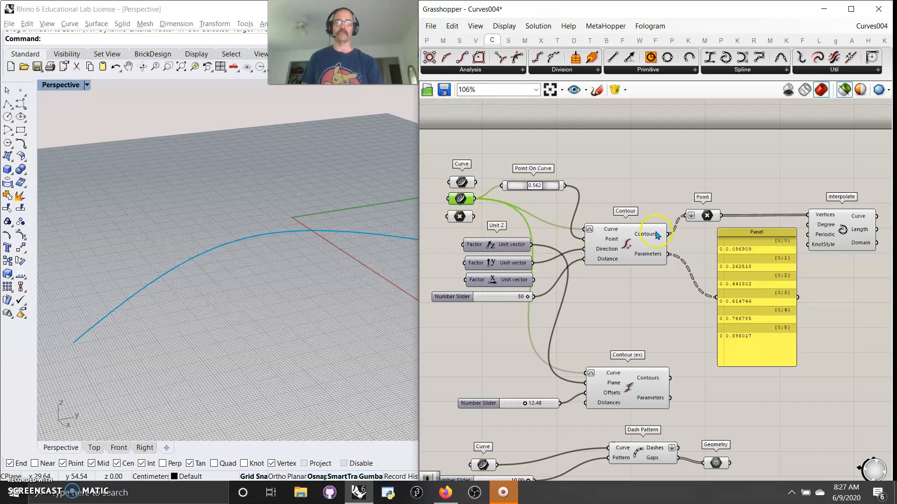
{"action": "left_click", "coordinate": [706, 218]}
{"action": "left_click_drag", "start_coordinate": [535, 192], "coordinate": [511, 194]}
{"action": "right_click_drag", "start_coordinate": [215, 273], "coordinate": [96, 266]}
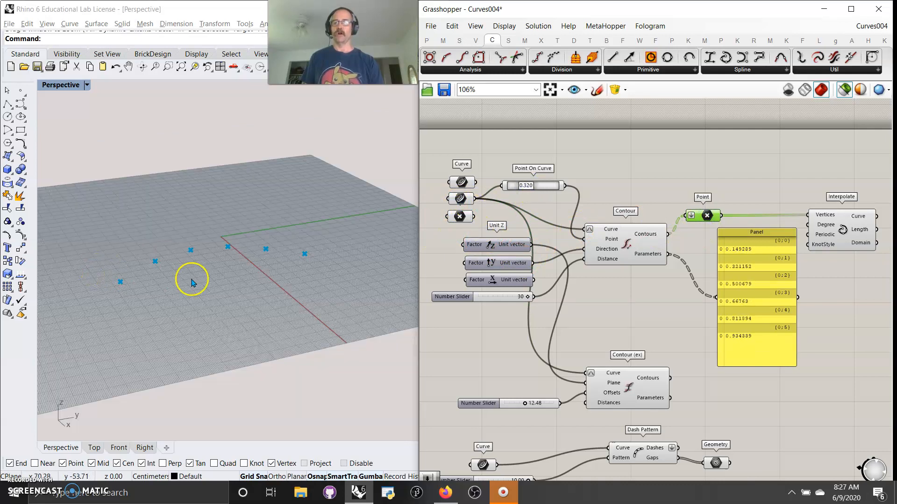
{"action": "mouse_move", "coordinate": [526, 188]}
{"action": "left_mouse_down"}
{"action": "mouse_move", "coordinate": [551, 189]}
{"action": "mouse_move", "coordinate": [531, 189]}
{"action": "left_mouse_up"}
Step: Restore Contour's inputs by connecting the single-curve parameter to Curve and the referenced Point parameter to Point
{"action": "left_click_drag", "start_coordinate": [474, 216], "coordinate": [580, 229]}
{"action": "left_click", "coordinate": [516, 201]}
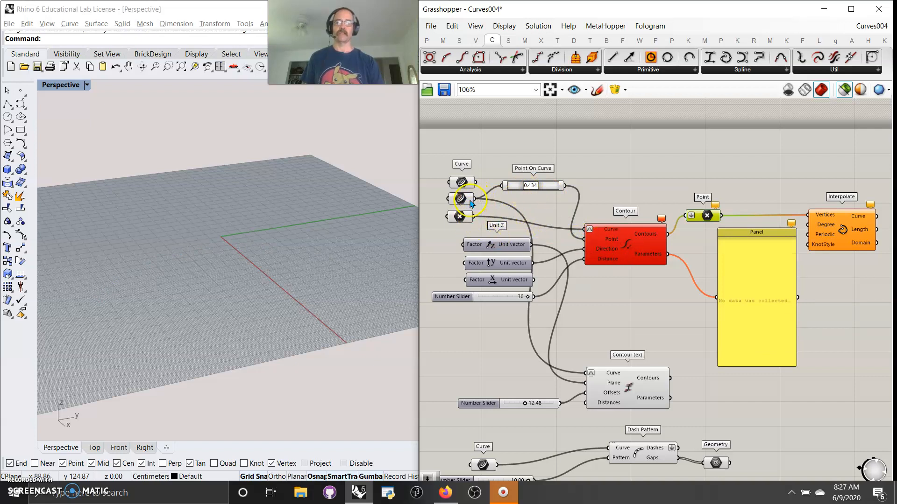
{"action": "left_click_drag", "start_coordinate": [477, 201], "coordinate": [584, 229]}
{"action": "left_click", "coordinate": [461, 219]}
{"action": "left_click_drag", "start_coordinate": [474, 217], "coordinate": [583, 240]}
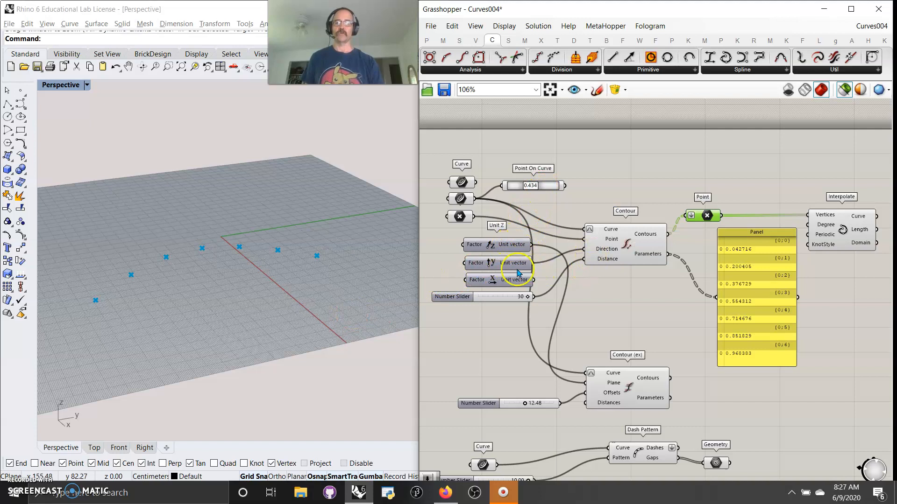
Step: Connect Point On Curve to Contour's Point input, set its position to 0.701, and connect Unit X to Contour's Direction
{"action": "left_click_drag", "start_coordinate": [566, 185], "coordinate": [581, 240]}
{"action": "left_click_drag", "start_coordinate": [531, 186], "coordinate": [542, 186]}
{"action": "left_click_drag", "start_coordinate": [534, 279], "coordinate": [584, 249]}
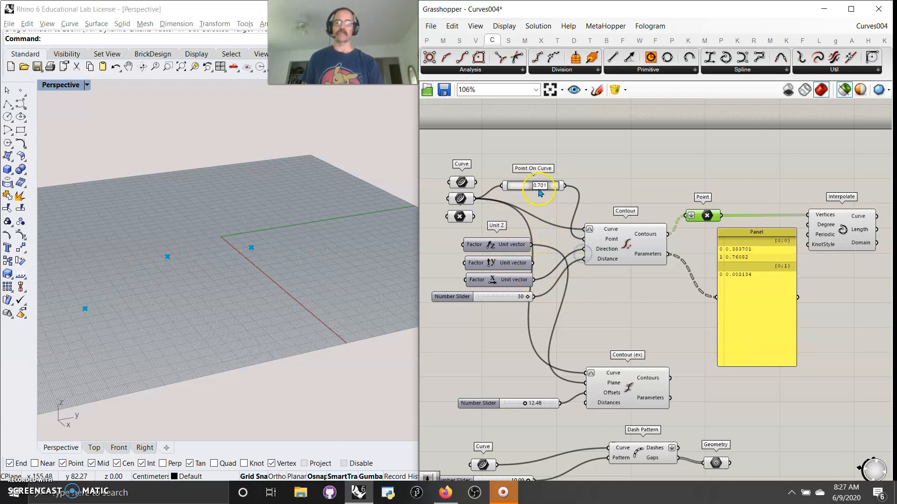
Step: Lower Contour's Distance slider to 7 and move the Point On Curve position to 0.434 and finally 0.281
{"action": "mouse_move", "coordinate": [536, 189]}
{"action": "left_mouse_down"}
{"action": "mouse_move", "coordinate": [511, 188]}
{"action": "mouse_move", "coordinate": [549, 193]}
{"action": "mouse_move", "coordinate": [511, 194]}
{"action": "mouse_move", "coordinate": [526, 199]}
{"action": "left_mouse_up"}
{"action": "scroll", "coordinate": [234, 296], "scroll_direction": "down", "scroll_amount": 2}
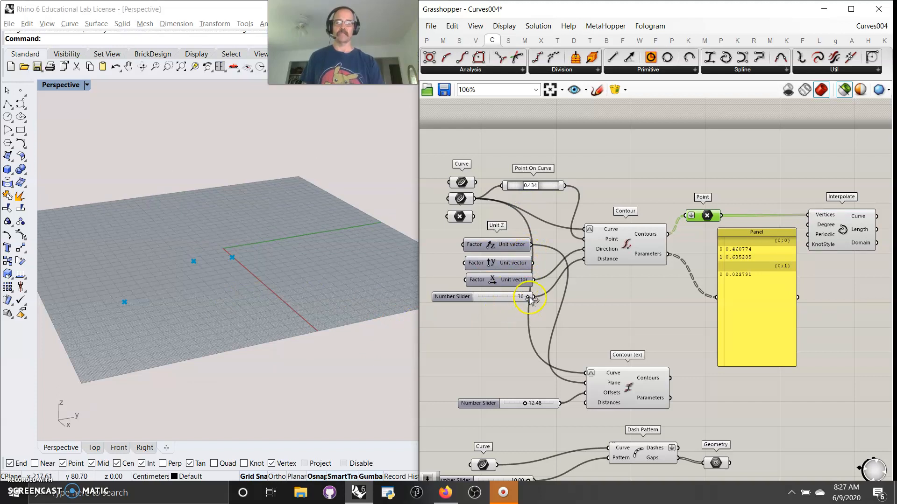
{"action": "left_click_drag", "start_coordinate": [519, 298], "coordinate": [491, 299]}
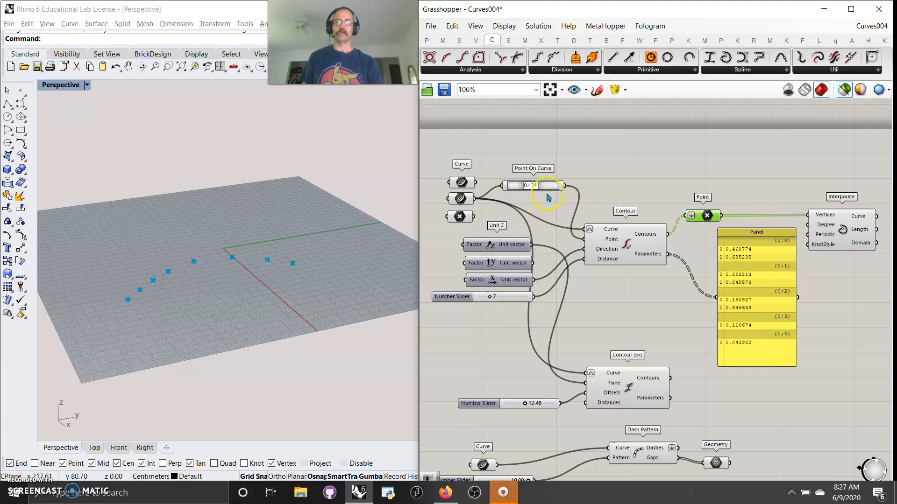
{"action": "mouse_move", "coordinate": [537, 186]}
{"action": "left_mouse_down"}
{"action": "mouse_move", "coordinate": [559, 190]}
{"action": "mouse_move", "coordinate": [525, 195]}
{"action": "left_mouse_up"}
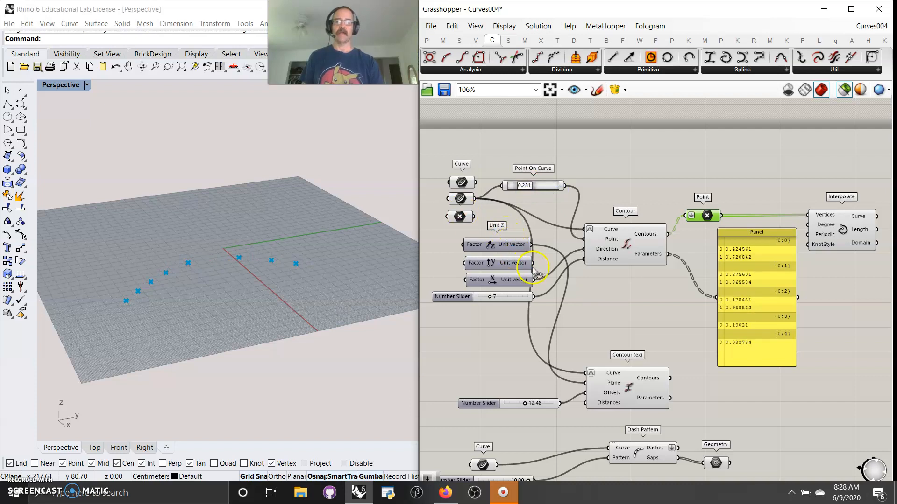
Step: Connect Unit Z to Contour's Direction input and set the Point On Curve position to 0.179
{"action": "left_click_drag", "start_coordinate": [532, 244], "coordinate": [585, 249]}
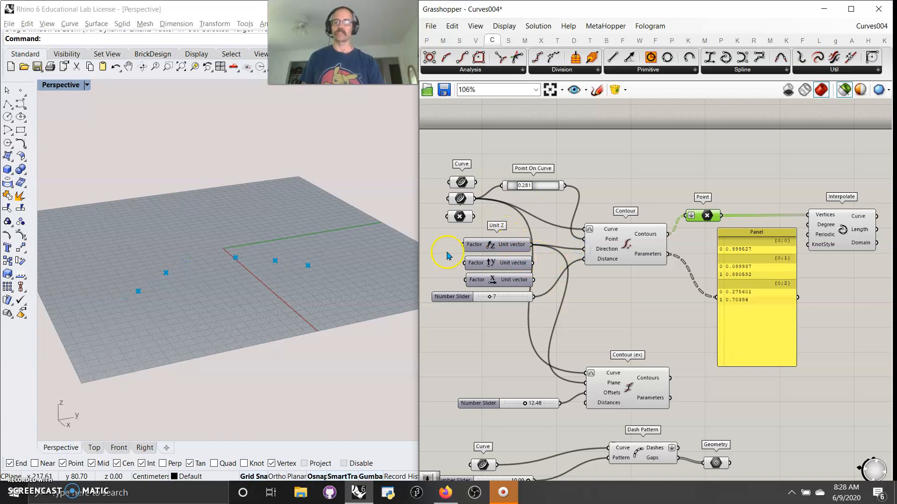
{"action": "mouse_move", "coordinate": [529, 194]}
{"action": "left_mouse_down"}
{"action": "mouse_move", "coordinate": [547, 194]}
{"action": "mouse_move", "coordinate": [522, 194]}
{"action": "left_mouse_up"}
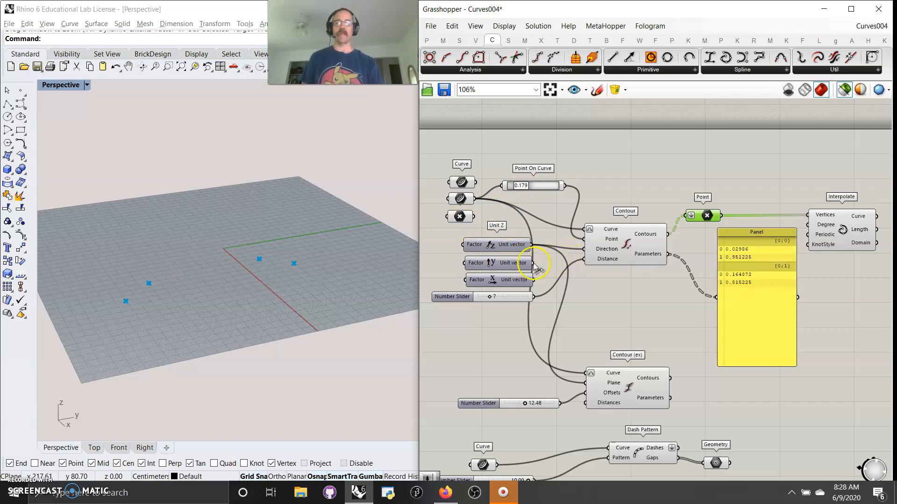
{"action": "mouse_move", "coordinate": [491, 298]}
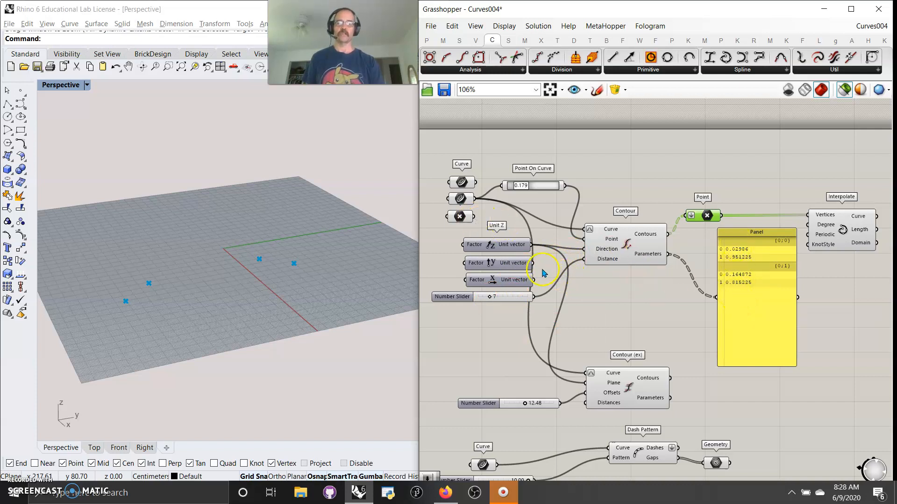
Step: Connect Unit Y to Contour's Direction input and shorten the panel that lists Contour's Parameters
{"action": "left_click_drag", "start_coordinate": [534, 264], "coordinate": [583, 251]}
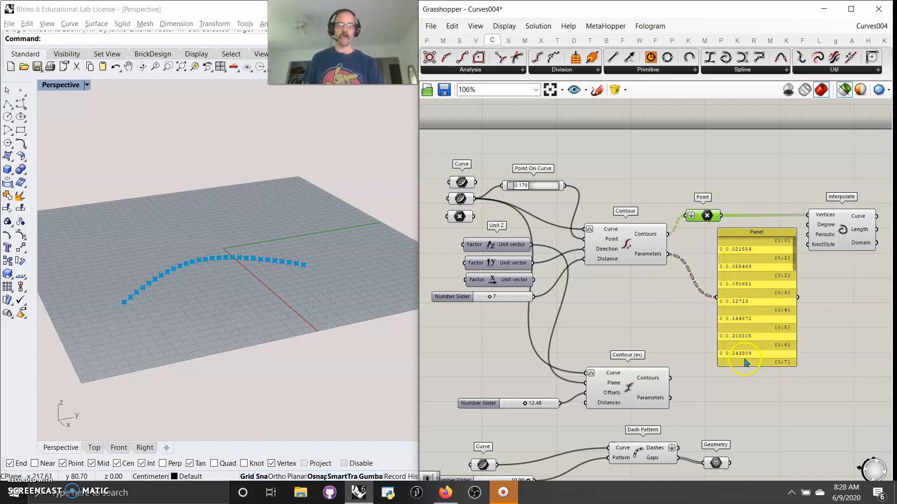
{"action": "left_click_drag", "start_coordinate": [748, 366], "coordinate": [758, 324]}
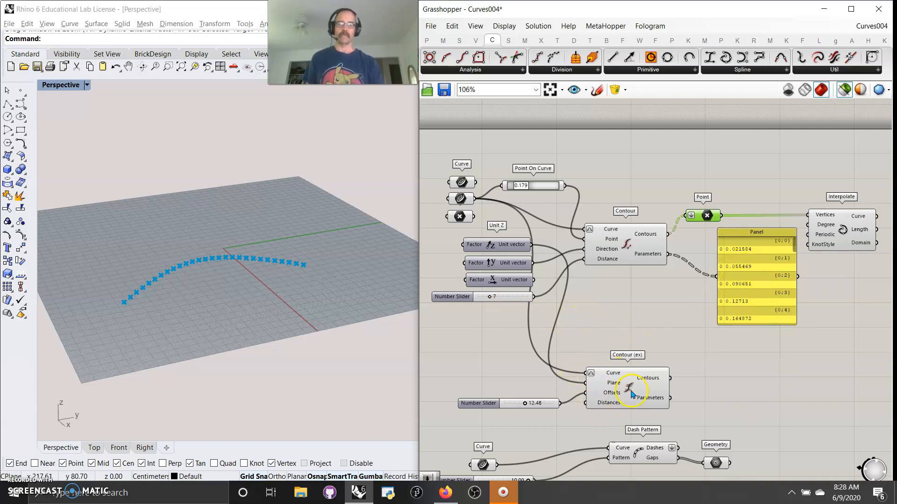
Step: Move Contour (ex) and its number slider up beneath Contour, and select Contour (ex) to preview its points
{"action": "left_click_drag", "start_coordinate": [636, 398], "coordinate": [636, 349]}
{"action": "right_click_drag", "start_coordinate": [629, 407], "coordinate": [625, 391]}
{"action": "left_click_drag", "start_coordinate": [538, 396], "coordinate": [533, 356]}
{"action": "left_click", "coordinate": [651, 322]}
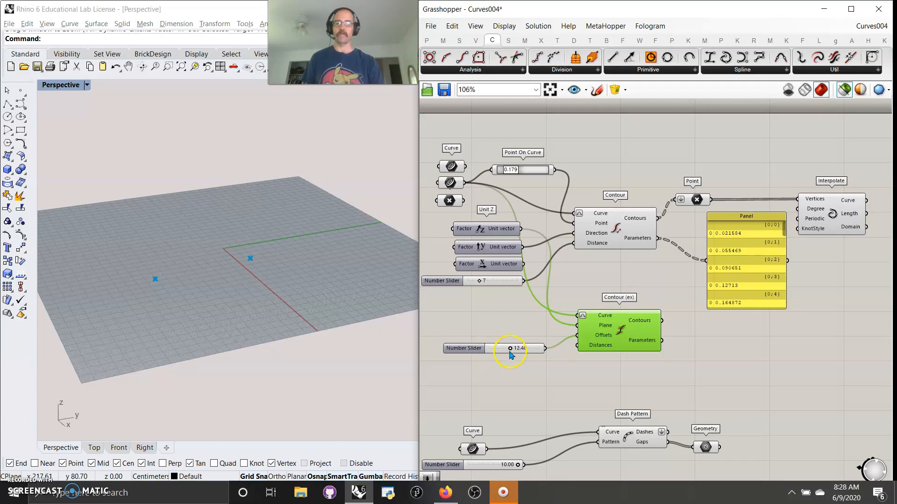
Step: Connect Unit Y to Contour (ex)'s Plane, switch its slider from Offsets to Distances, and set the slider to 16.72
{"action": "left_click_drag", "start_coordinate": [498, 350], "coordinate": [519, 351]}
{"action": "left_click_drag", "start_coordinate": [523, 247], "coordinate": [578, 326]}
{"action": "left_click_drag", "start_coordinate": [522, 351], "coordinate": [577, 345]}
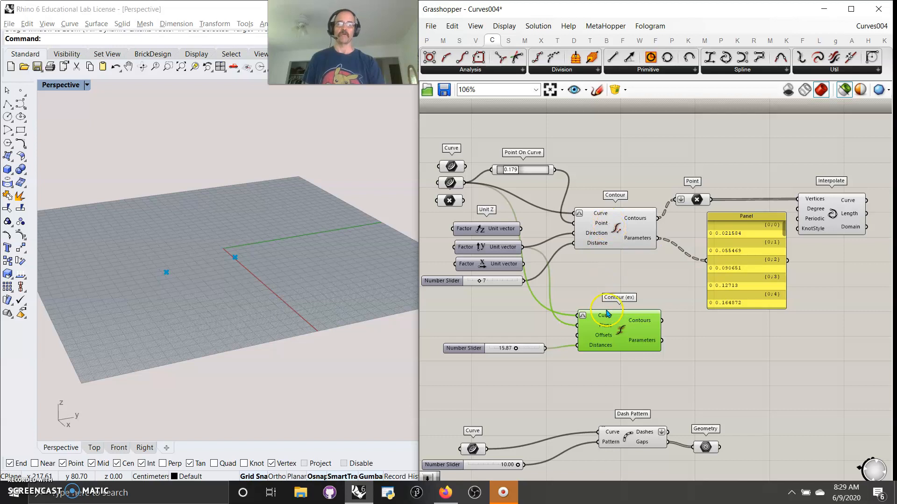
{"action": "mouse_move", "coordinate": [517, 350]}
{"action": "left_mouse_down"}
{"action": "mouse_move", "coordinate": [489, 350]}
{"action": "mouse_move", "coordinate": [518, 352]}
{"action": "left_mouse_up"}
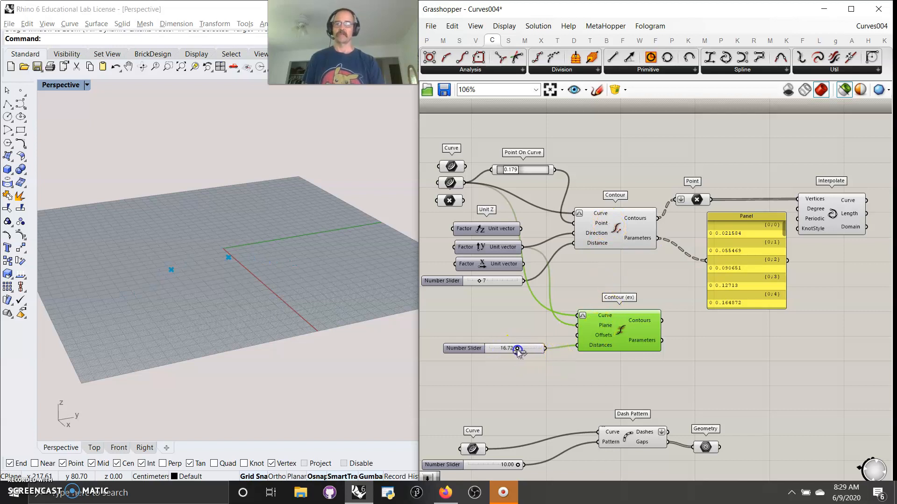
Step: Preview the dashes from Dash Pattern and the gaps held in its Geometry parameter
{"action": "right_click_drag", "start_coordinate": [560, 416], "coordinate": [551, 304]}
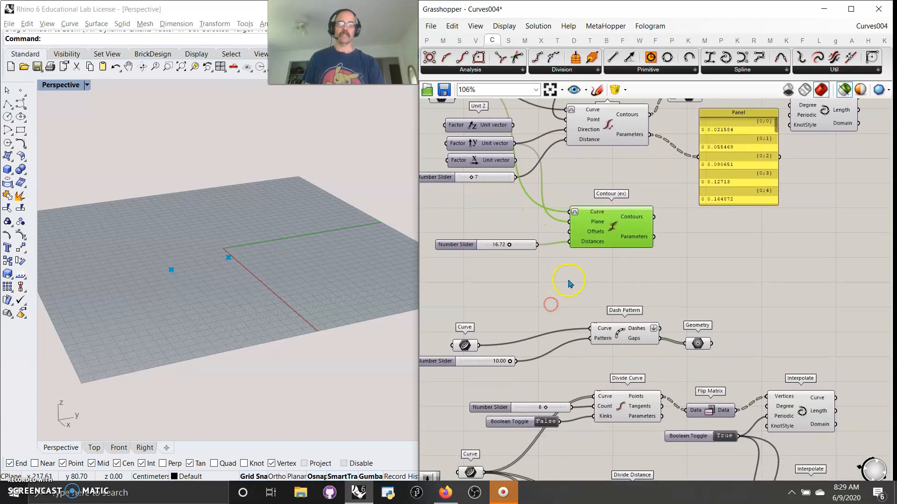
{"action": "right_click_drag", "start_coordinate": [661, 292], "coordinate": [697, 201]}
{"action": "left_click", "coordinate": [656, 251]}
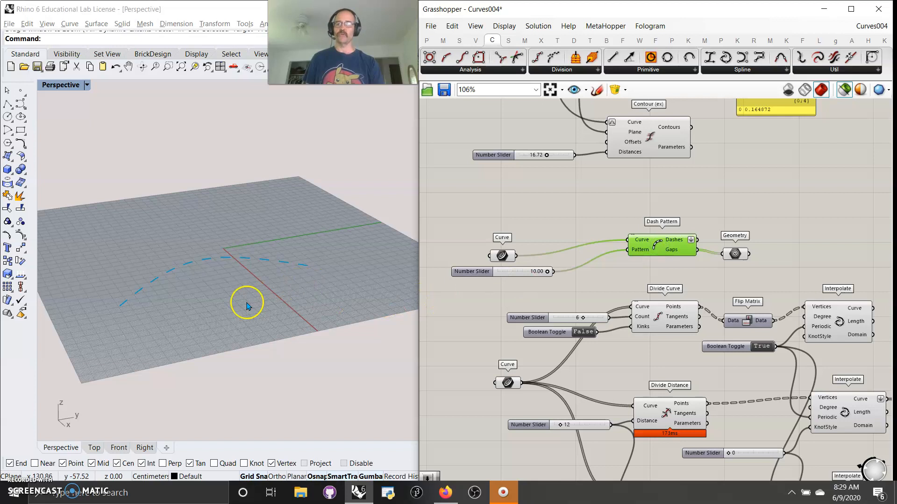
{"action": "mouse_move", "coordinate": [262, 304]}
{"action": "right_mouse_down"}
{"action": "mouse_move", "coordinate": [262, 295]}
{"action": "mouse_move", "coordinate": [263, 302]}
{"action": "right_mouse_up"}
{"action": "left_click", "coordinate": [736, 254]}
Step: Try a Dash Pattern value of 9.44, compare the dashes with the gaps, and return the slider to 10.00
{"action": "mouse_move", "coordinate": [547, 272]}
{"action": "left_mouse_down"}
{"action": "mouse_move", "coordinate": [531, 271]}
{"action": "mouse_move", "coordinate": [546, 274]}
{"action": "left_mouse_up"}
{"action": "scroll", "coordinate": [210, 271], "scroll_direction": "up", "scroll_amount": 2}
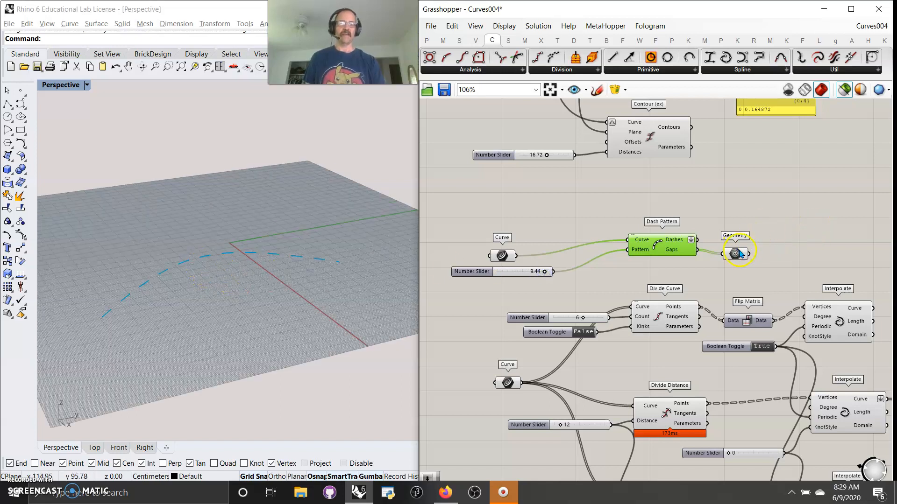
{"action": "left_click", "coordinate": [724, 255]}
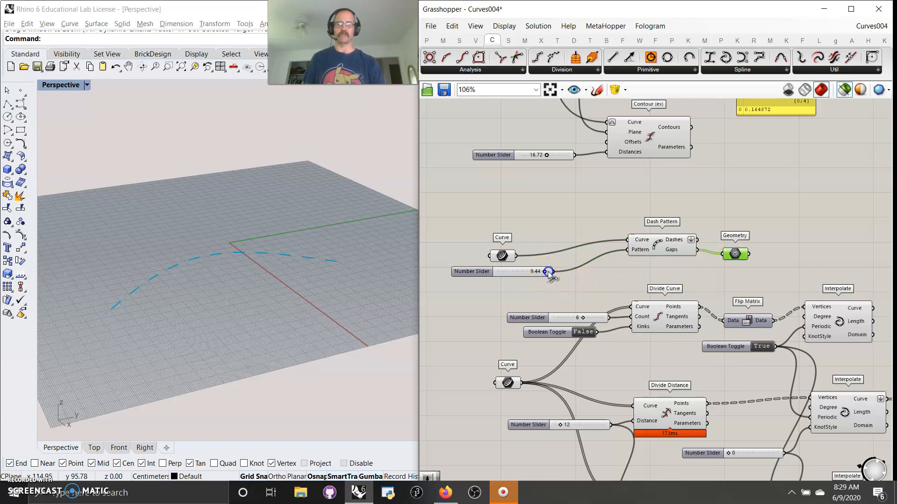
{"action": "mouse_move", "coordinate": [545, 272]}
{"action": "left_mouse_down"}
{"action": "mouse_move", "coordinate": [521, 274]}
{"action": "mouse_move", "coordinate": [552, 276]}
{"action": "left_mouse_up"}
Step: Connect the multi-curve parameter to Dash Pattern's Curve input, apply the same modifier as on Contour's Curve input, and preview the gaps
{"action": "right_click_drag", "start_coordinate": [564, 193], "coordinate": [574, 317]}
{"action": "scroll", "coordinate": [575, 317], "scroll_direction": "down", "scroll_amount": 1}
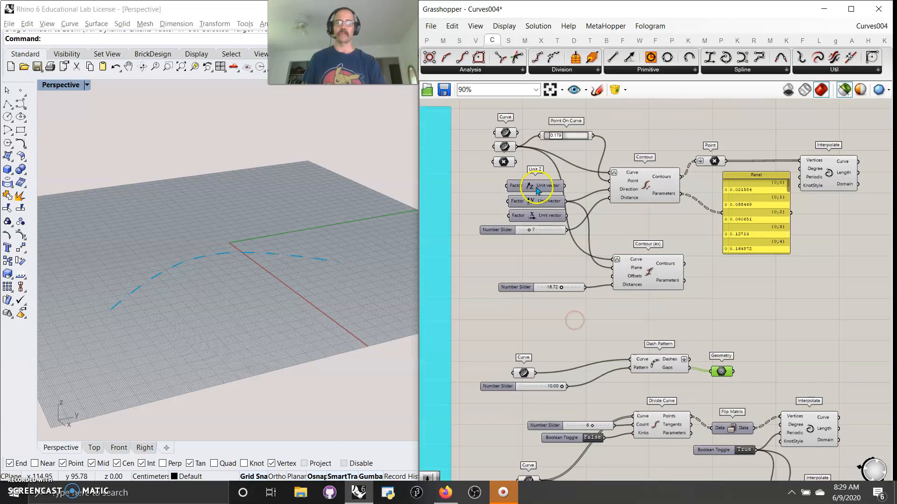
{"action": "left_click_drag", "start_coordinate": [517, 133], "coordinate": [639, 360]}
{"action": "right_click", "coordinate": [642, 359]}
{"action": "left_click", "coordinate": [683, 382]}
{"action": "right_click_drag", "start_coordinate": [232, 264], "coordinate": [321, 292]}
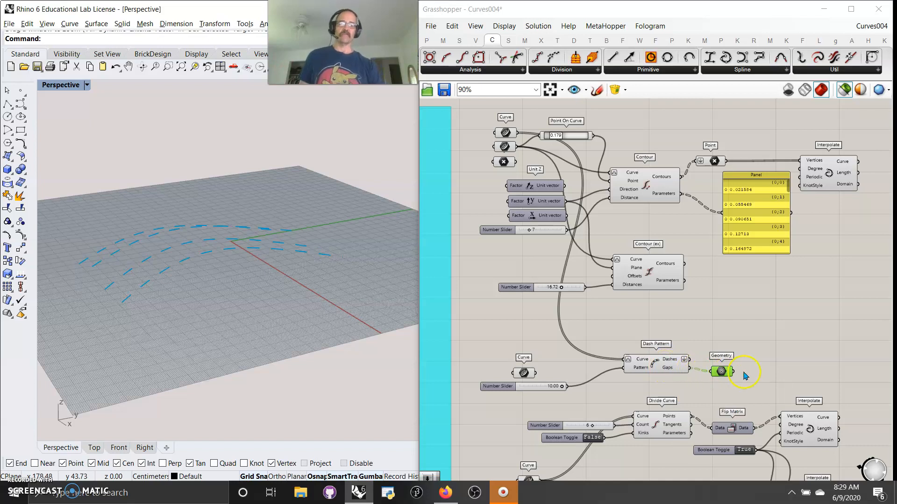
{"action": "mouse_move", "coordinate": [723, 373]}
{"action": "left_mouse_down"}
{"action": "mouse_move", "coordinate": [725, 360]}
{"action": "mouse_move", "coordinate": [726, 375]}
{"action": "left_mouse_up"}
Step: Preview the source curves feeding the divide components and the points from Divide Curve
{"action": "right_click_drag", "start_coordinate": [723, 394], "coordinate": [702, 302]}
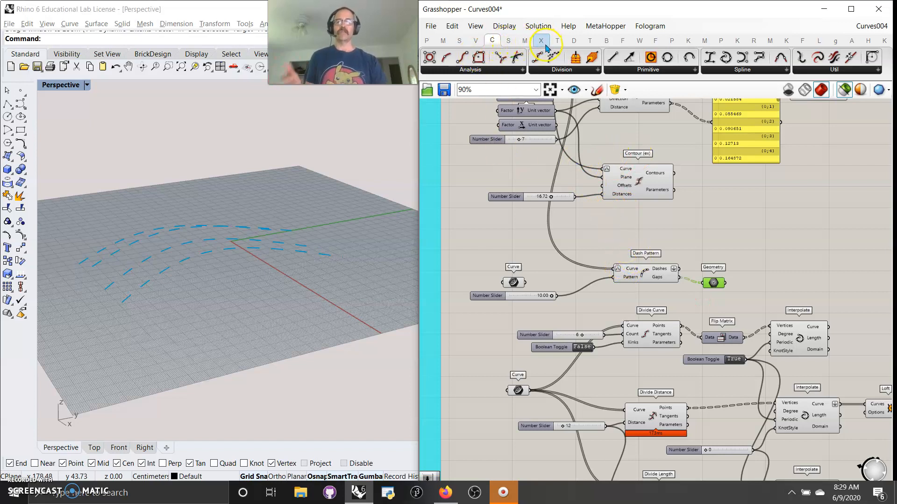
{"action": "mouse_move", "coordinate": [545, 45]}
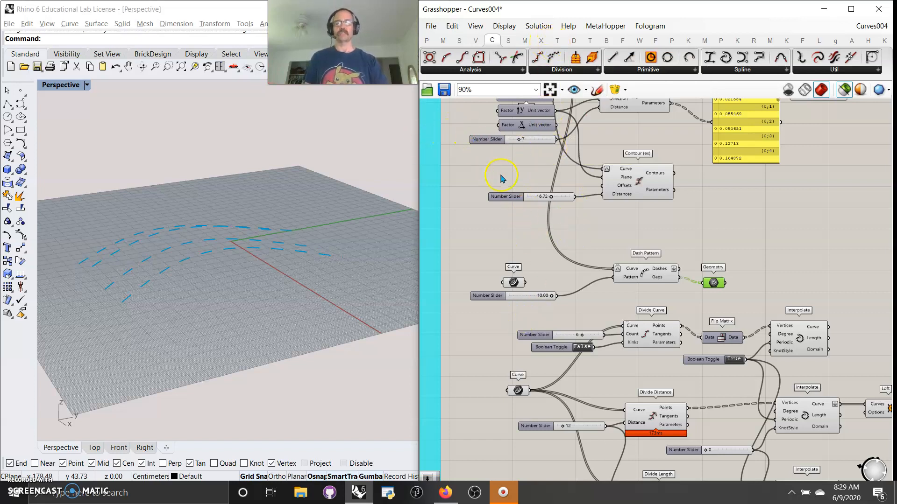
{"action": "right_click_drag", "start_coordinate": [574, 319], "coordinate": [574, 248]}
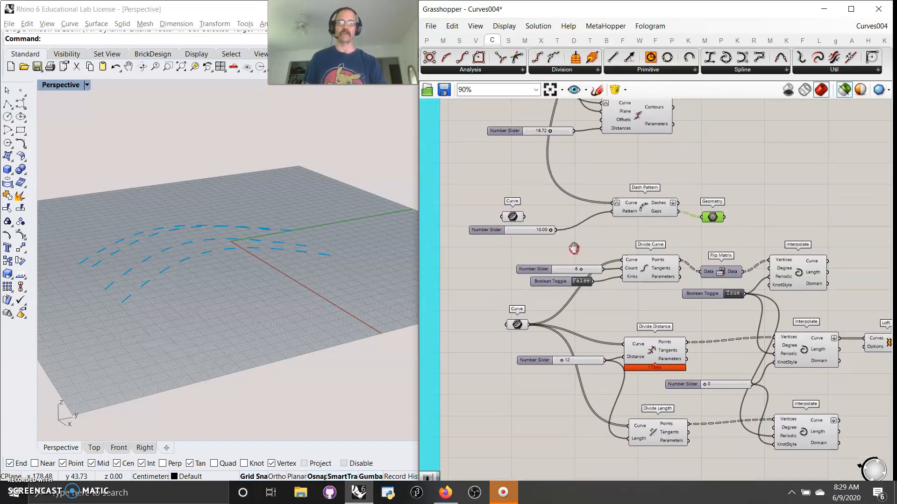
{"action": "right_click_drag", "start_coordinate": [615, 327], "coordinate": [592, 280]}
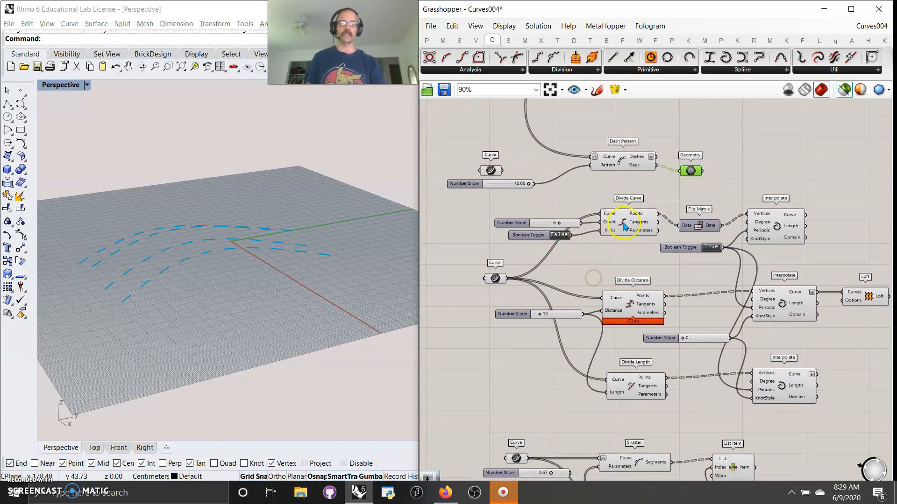
{"action": "left_click", "coordinate": [504, 275]}
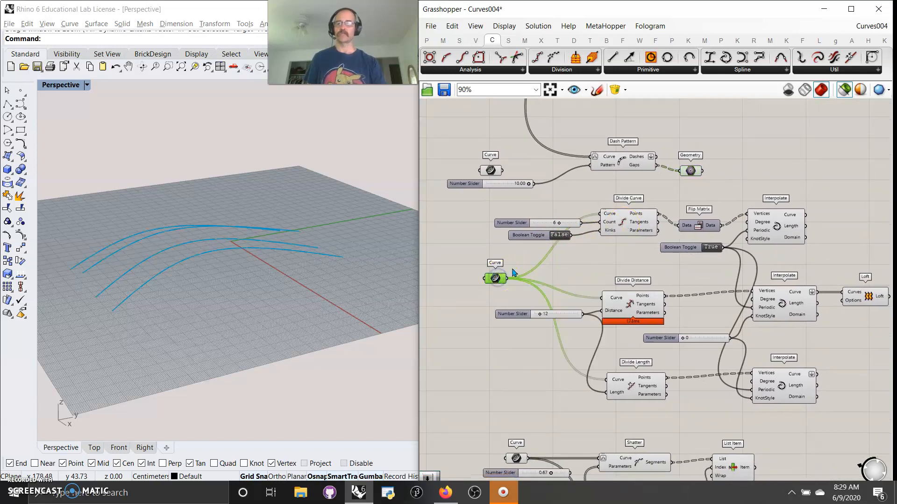
{"action": "scroll", "coordinate": [627, 225], "scroll_direction": "up", "scroll_amount": 2}
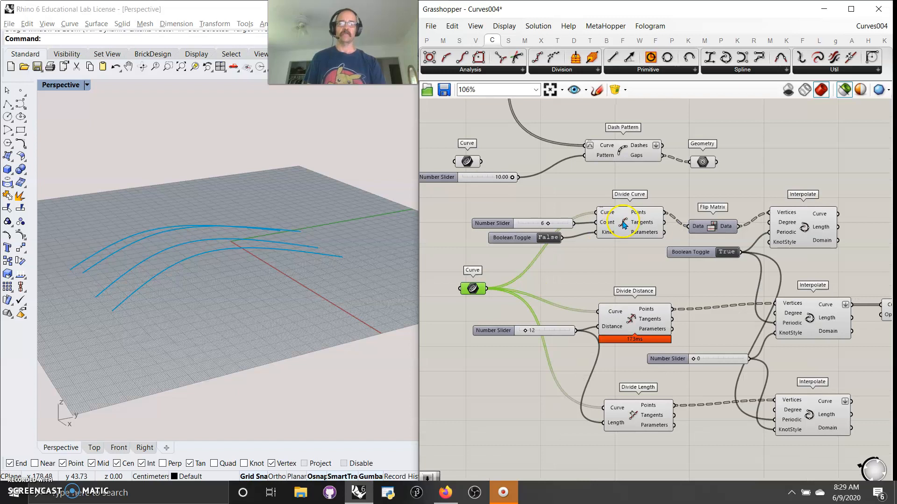
{"action": "left_click", "coordinate": [624, 223]}
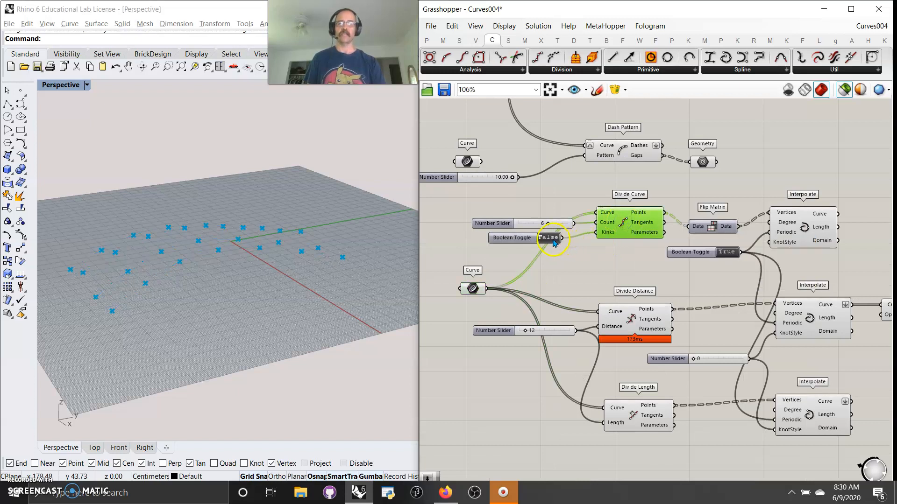
Step: Read the help for Divide Curve's input and output parameters, including Kinks, and close it
{"action": "right_click", "coordinate": [623, 227]}
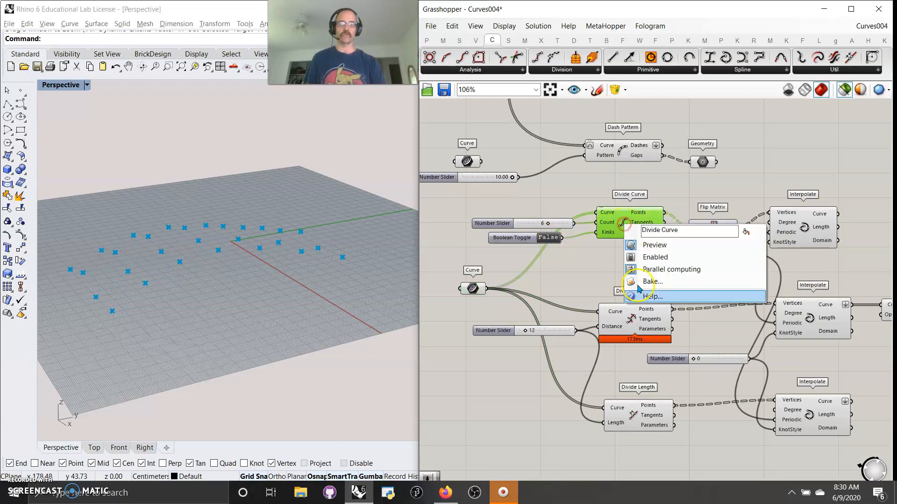
{"action": "left_click", "coordinate": [649, 299]}
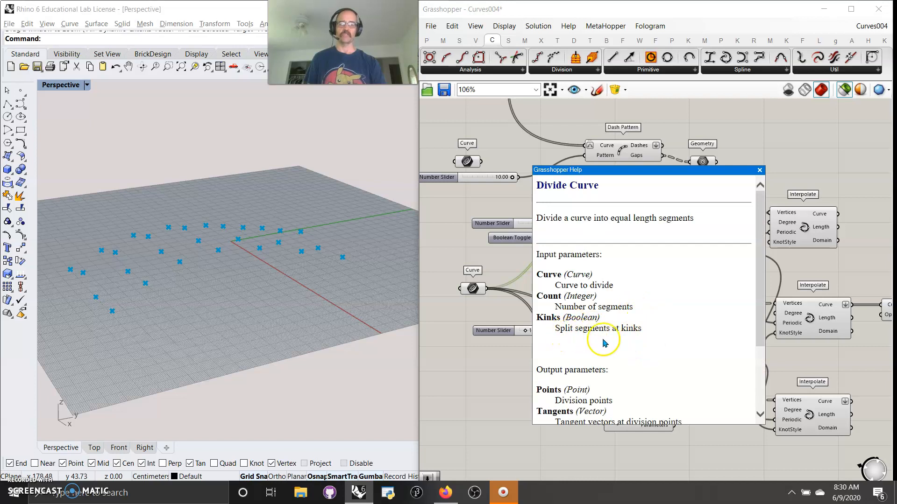
{"action": "left_click", "coordinate": [720, 124]}
{"action": "left_click", "coordinate": [486, 271]}
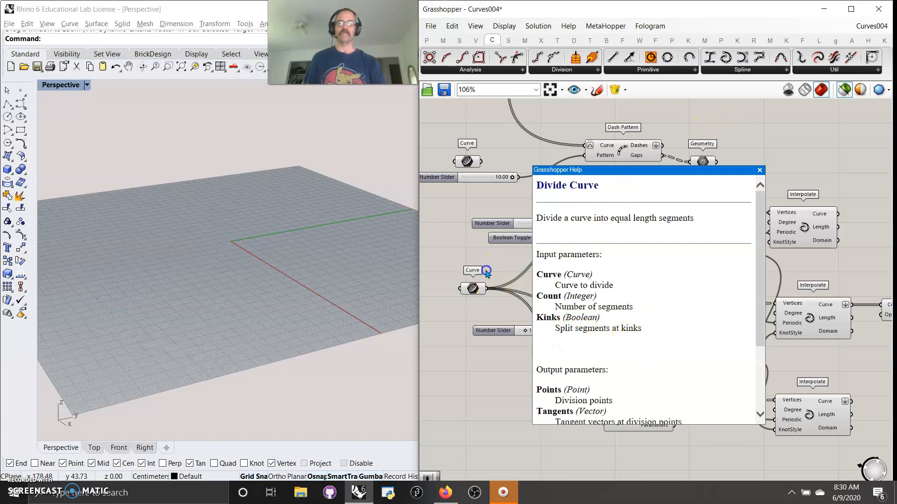
{"action": "left_click", "coordinate": [759, 170]}
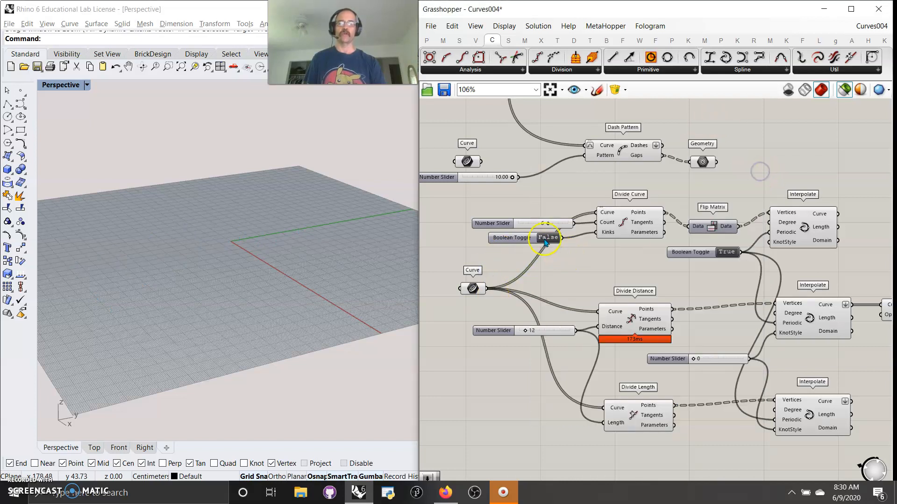
Step: Set Divide Curve's Kinks toggle to True, compare its points with the source curves, and raise its Count to 7
{"action": "left_click", "coordinate": [625, 222]}
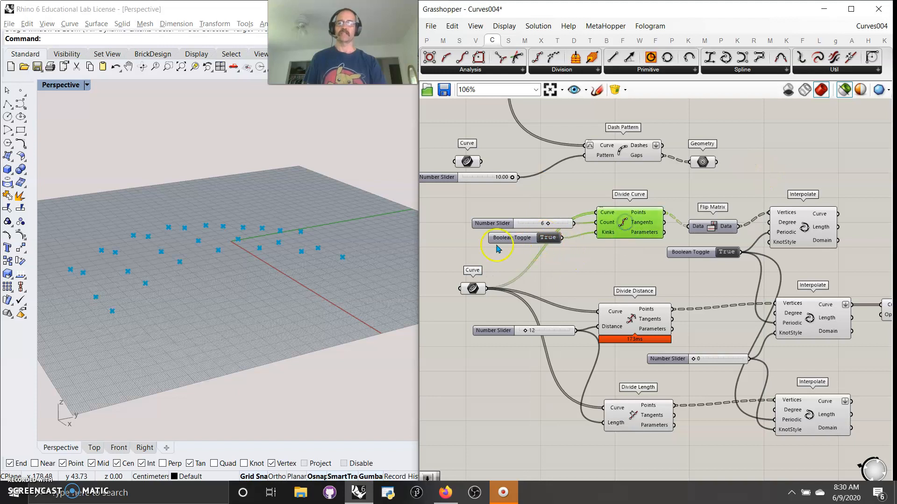
{"action": "left_click", "coordinate": [472, 288]}
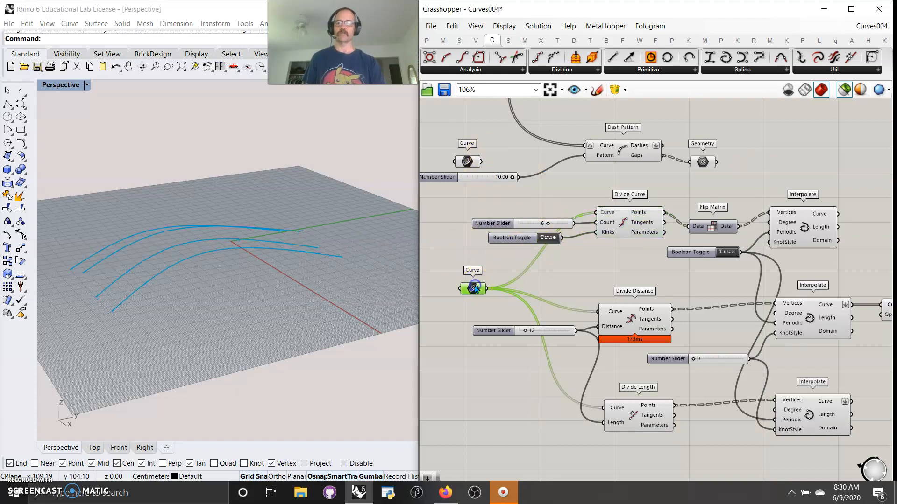
{"action": "left_click", "coordinate": [548, 223]}
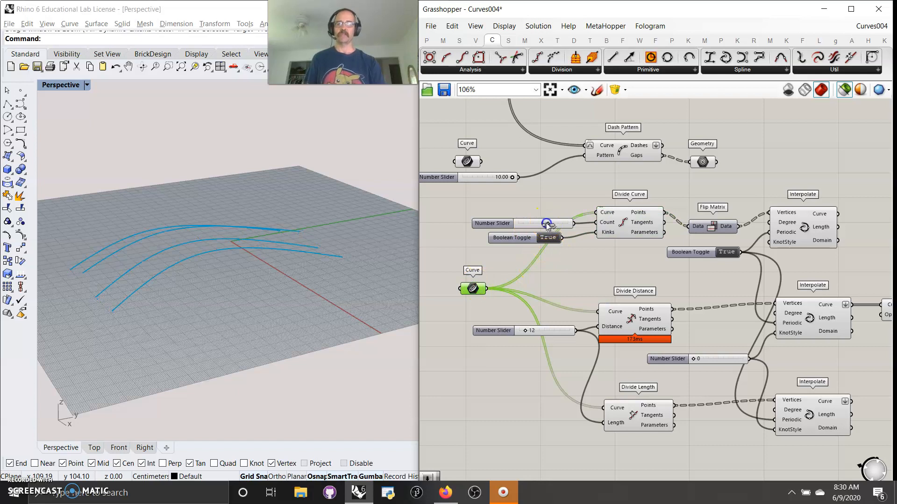
{"action": "left_click", "coordinate": [627, 223]}
{"action": "left_click", "coordinate": [548, 223]}
{"action": "mouse_move", "coordinate": [548, 225]}
{"action": "left_mouse_down"}
{"action": "mouse_move", "coordinate": [538, 225]}
{"action": "mouse_move", "coordinate": [551, 228]}
{"action": "left_mouse_up"}
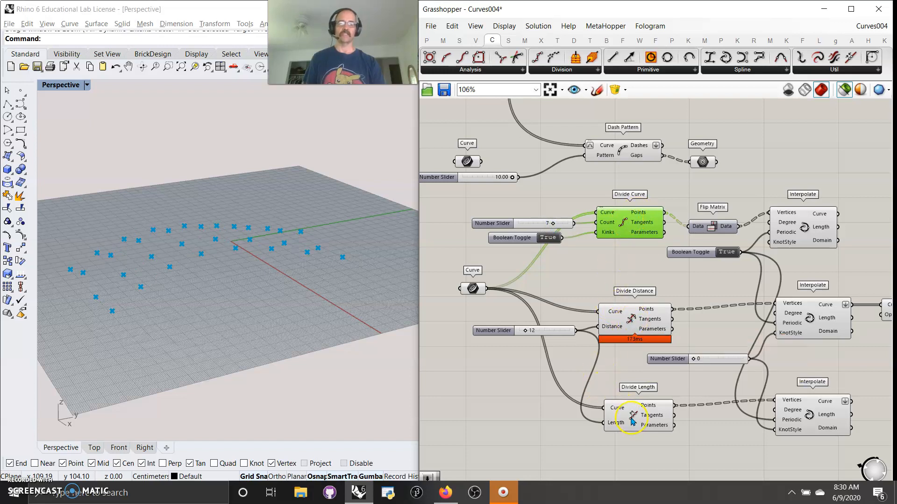
Step: Preview the Interpolate curves built from Divide Curve's flipped points and inspect Divide Curve's Tangents output
{"action": "left_click", "coordinate": [801, 227]}
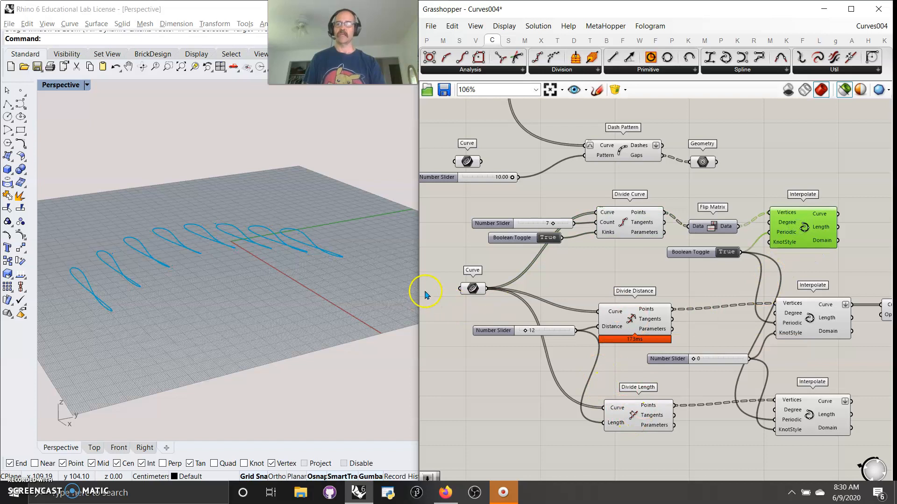
{"action": "mouse_move", "coordinate": [635, 228]}
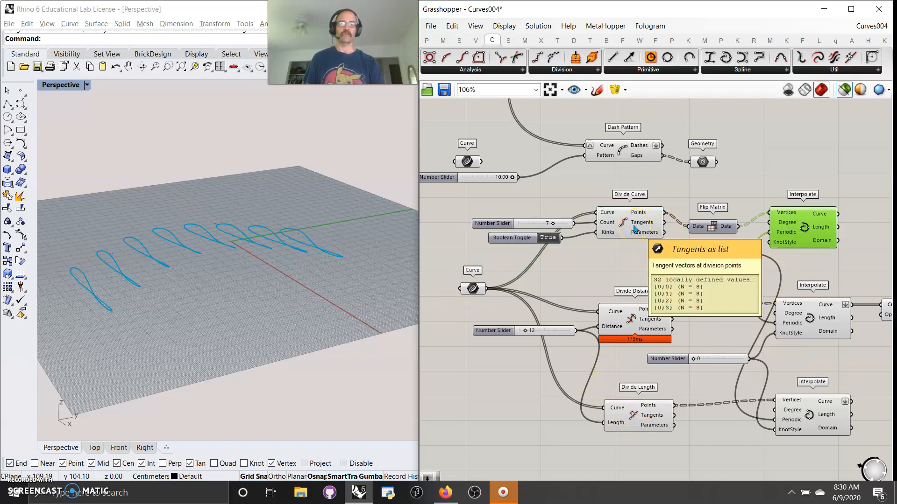
Step: Wire Divide Curve's Points directly into Interpolate's Vertices and compare the resulting curves with the division points
{"action": "left_click_drag", "start_coordinate": [665, 213], "coordinate": [793, 226]}
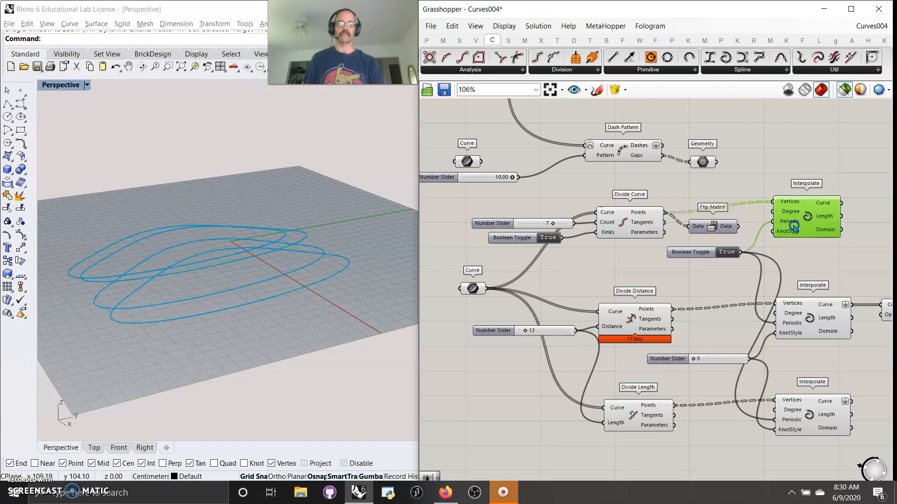
{"action": "mouse_move", "coordinate": [318, 310]}
{"action": "right_mouse_down"}
{"action": "mouse_move", "coordinate": [312, 296]}
{"action": "mouse_move", "coordinate": [322, 322]}
{"action": "right_mouse_up"}
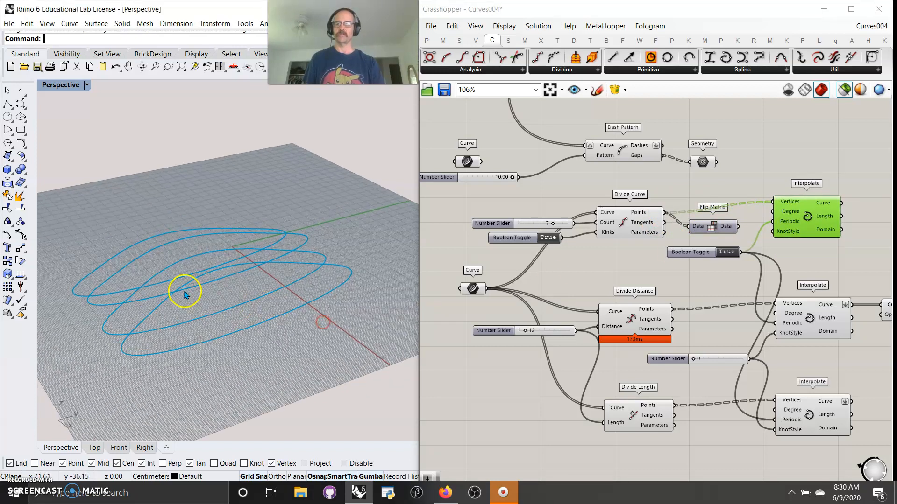
{"action": "left_click", "coordinate": [640, 223]}
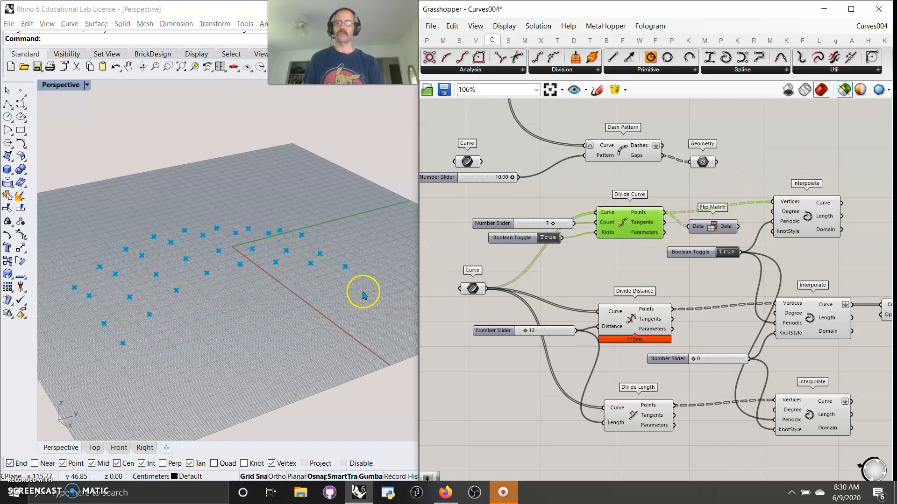
Step: Reconnect Flip Matrix's Data output to Interpolate's Vertices, preview the curves, and set the Periodic toggle to False
{"action": "left_click_drag", "start_coordinate": [738, 227], "coordinate": [773, 202]}
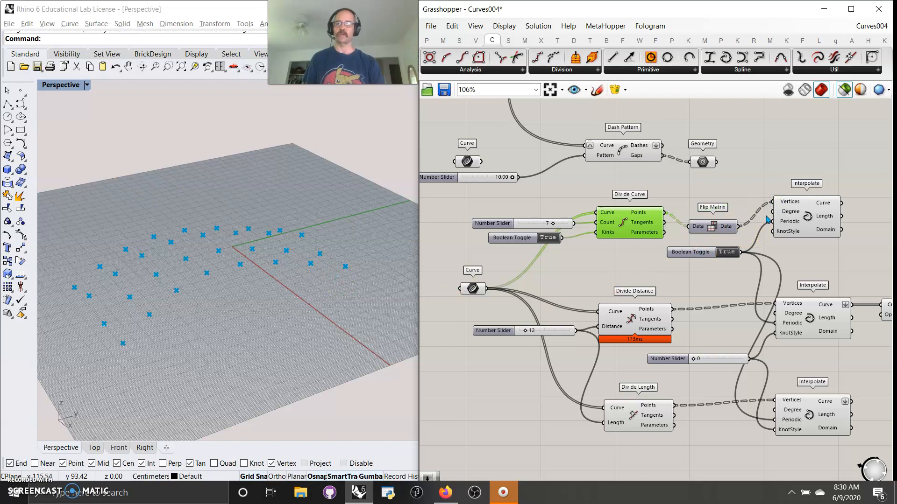
{"action": "left_click", "coordinate": [785, 220]}
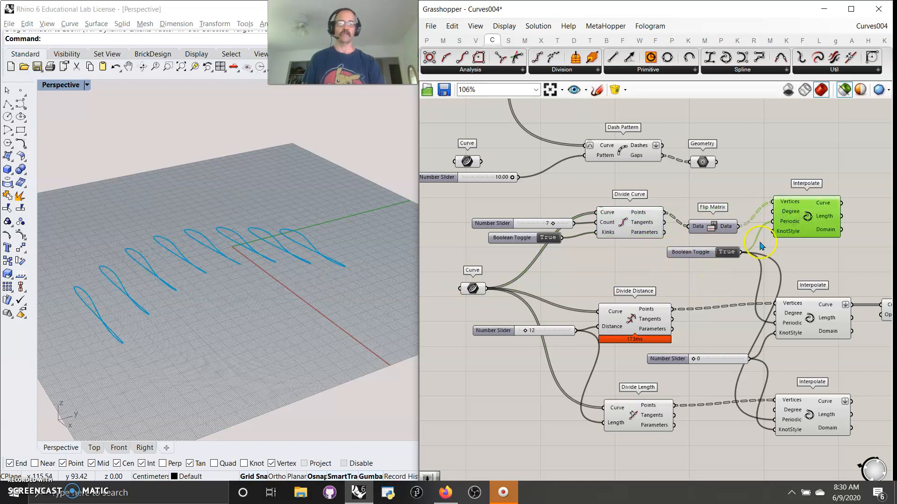
{"action": "left_click", "coordinate": [724, 254]}
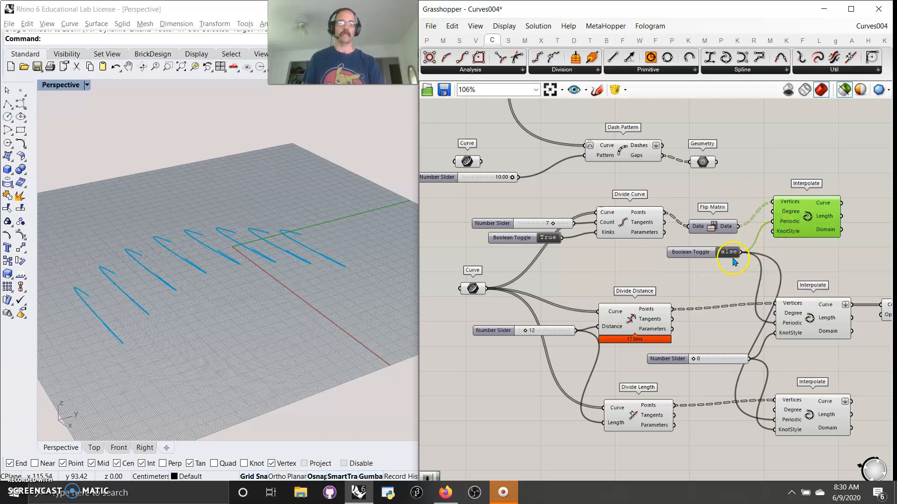
Step: Preview the division points from Divide Distance and from Divide Length
{"action": "right_click_drag", "start_coordinate": [735, 276], "coordinate": [709, 176]}
{"action": "left_click", "coordinate": [626, 200]}
{"action": "left_click", "coordinate": [642, 285]}
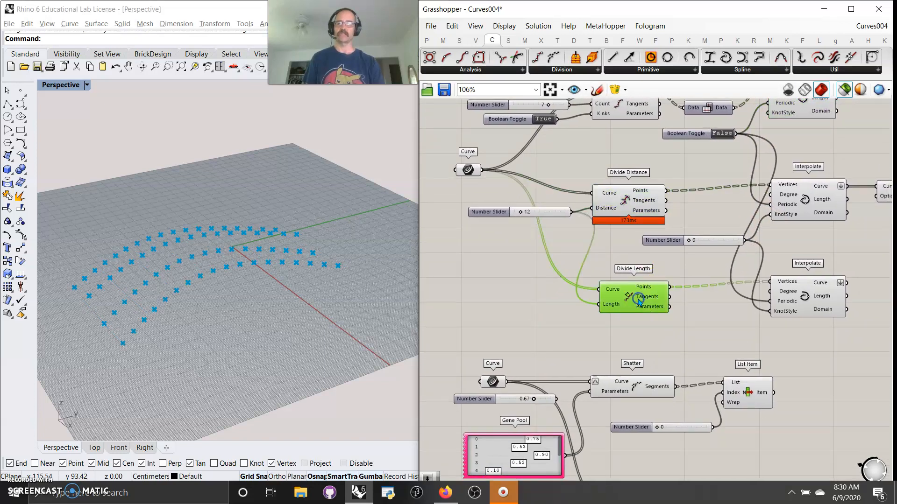
Step: Preview the Interpolate curves built from Divide Distance's points and set the Periodic toggle to True
{"action": "left_click", "coordinate": [794, 204]}
{"action": "right_click_drag", "start_coordinate": [798, 247], "coordinate": [740, 257]}
{"action": "left_click", "coordinate": [663, 144]}
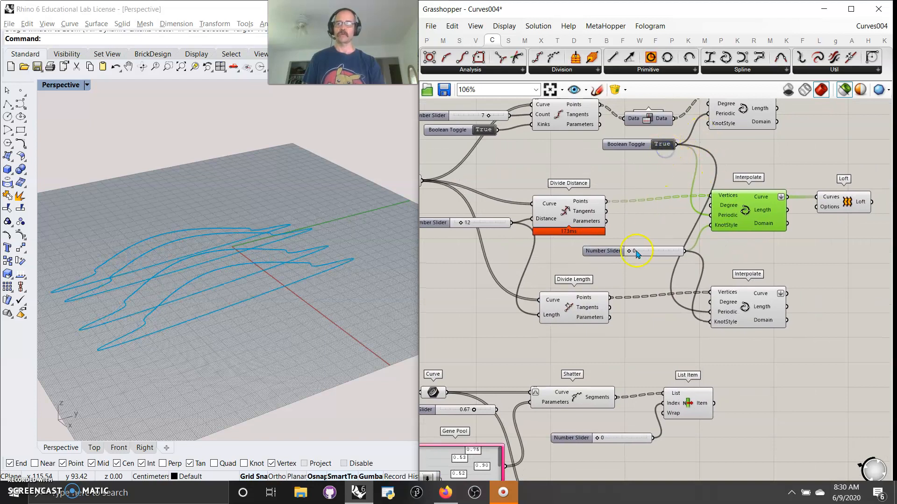
{"action": "right_click_drag", "start_coordinate": [380, 264], "coordinate": [316, 302]}
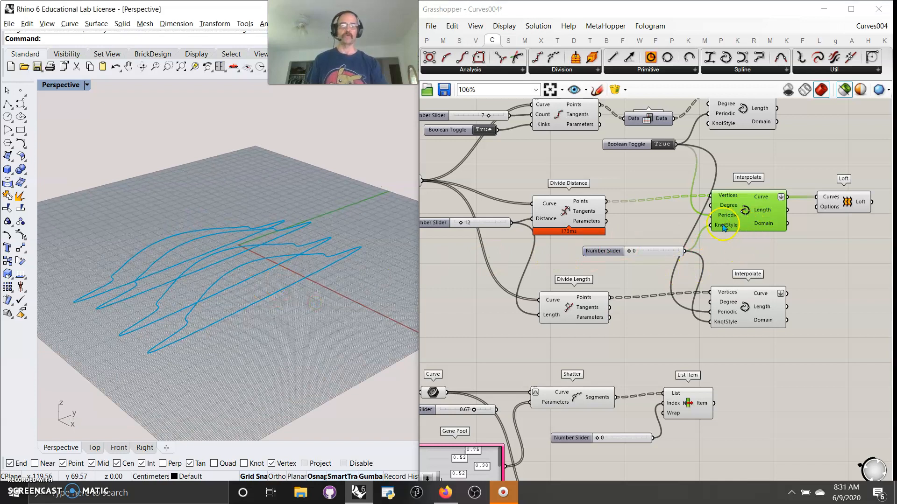
Step: Preview the Loft made from the Interpolate curves, return to the curves, and inspect the KnotStyle slider
{"action": "left_click", "coordinate": [820, 209]}
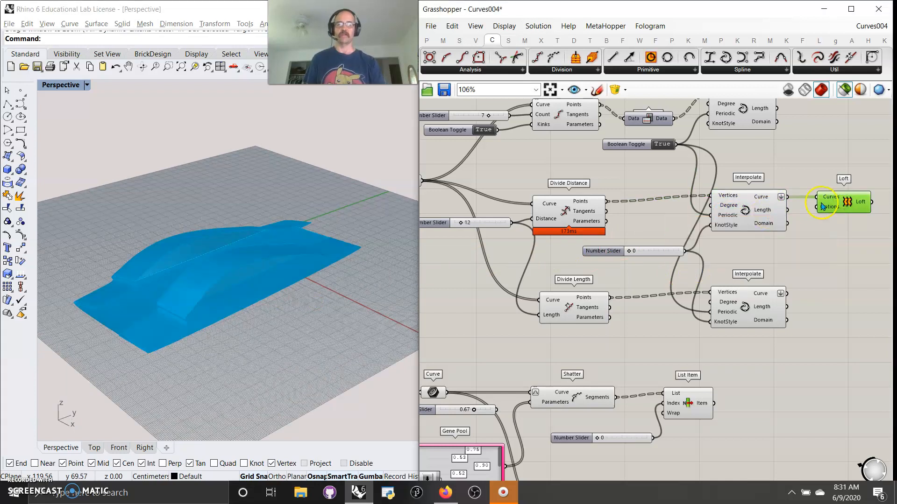
{"action": "left_click", "coordinate": [734, 232]}
{"action": "right_click_drag", "start_coordinate": [738, 257], "coordinate": [744, 248]}
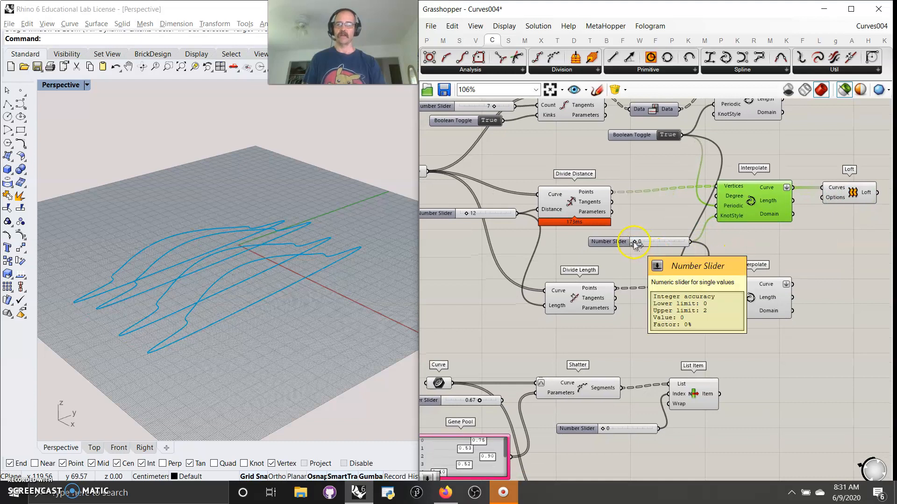
{"action": "mouse_move", "coordinate": [636, 243]}
{"action": "left_mouse_down"}
{"action": "mouse_move", "coordinate": [674, 244]}
{"action": "mouse_move", "coordinate": [643, 250]}
{"action": "left_mouse_up"}
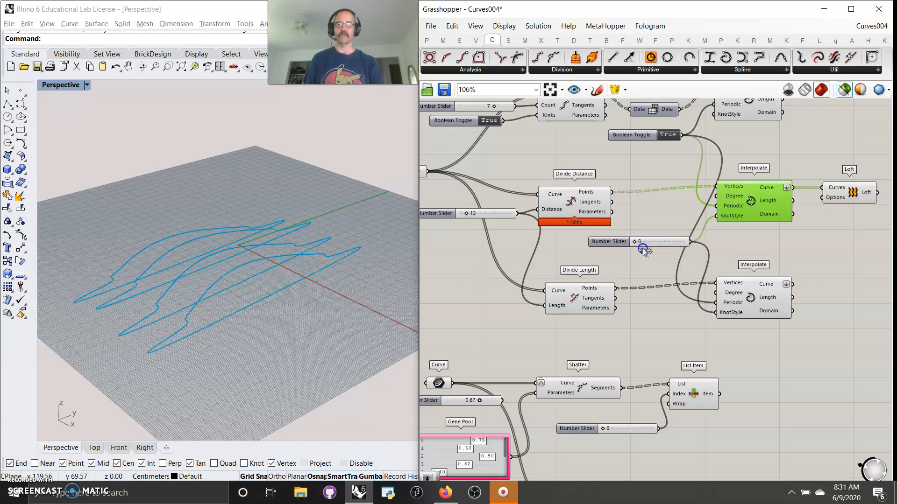
Step: Read the help for Divide Length's input and output parameters and close it
{"action": "right_click_drag", "start_coordinate": [552, 253], "coordinate": [601, 236]}
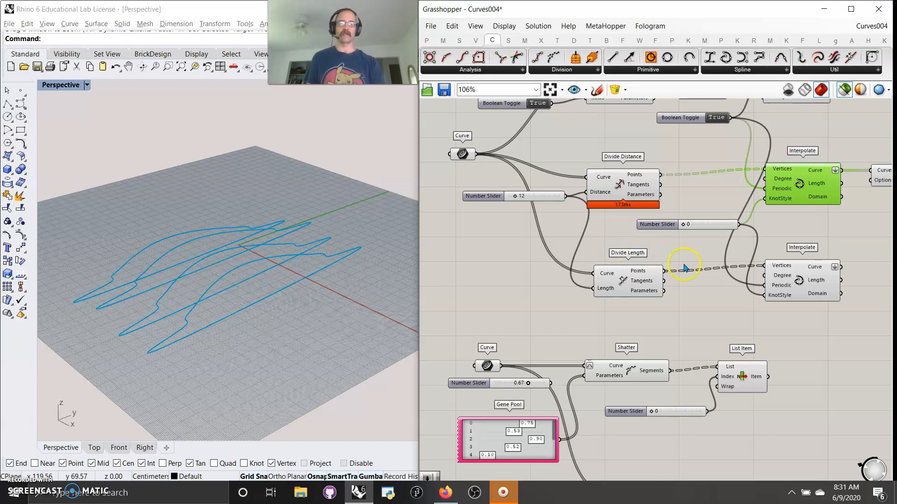
{"action": "right_click_drag", "start_coordinate": [685, 256], "coordinate": [656, 240]}
{"action": "scroll", "coordinate": [575, 237], "scroll_direction": "down", "scroll_amount": 2}
{"action": "right_click_drag", "start_coordinate": [546, 236], "coordinate": [551, 266]}
{"action": "right_click_drag", "start_coordinate": [552, 335], "coordinate": [544, 290]}
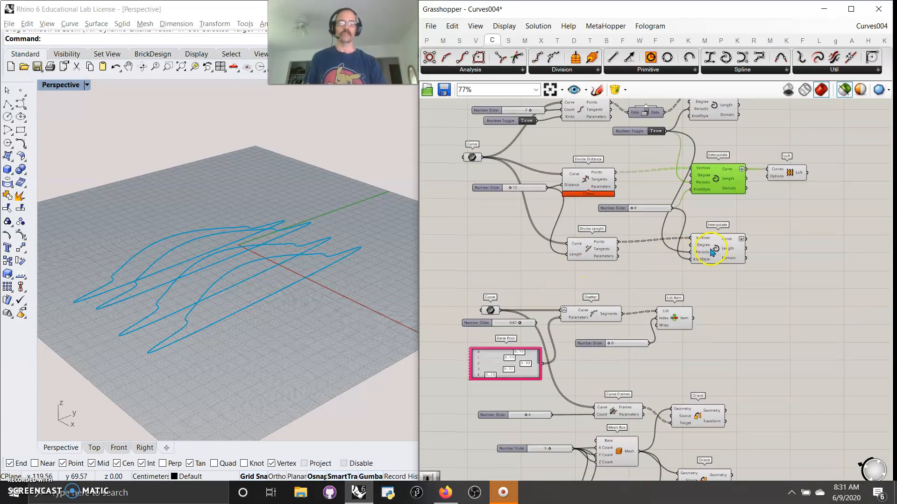
{"action": "right_click", "coordinate": [588, 254]}
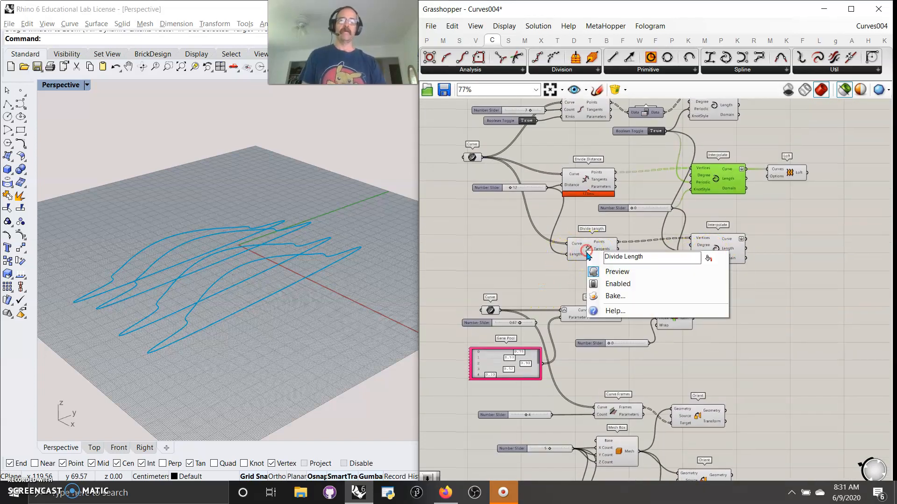
{"action": "left_click", "coordinate": [612, 309]}
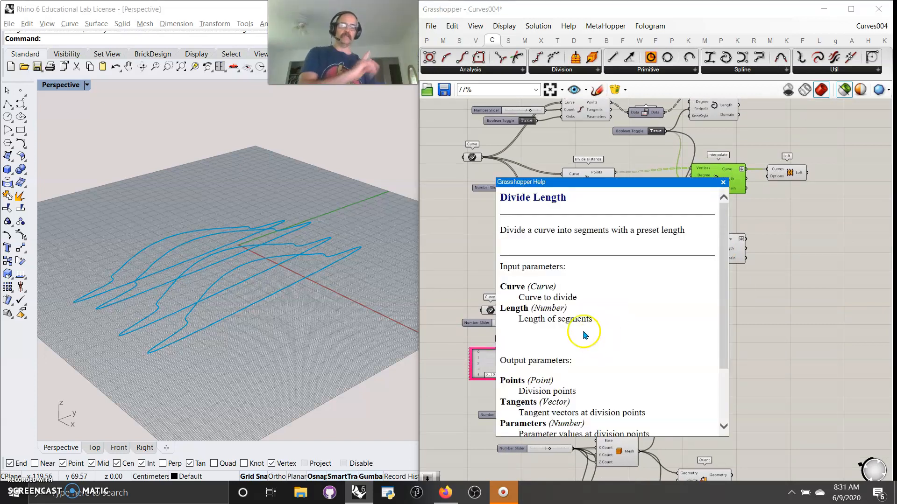
{"action": "left_click_drag", "start_coordinate": [725, 255], "coordinate": [713, 305]}
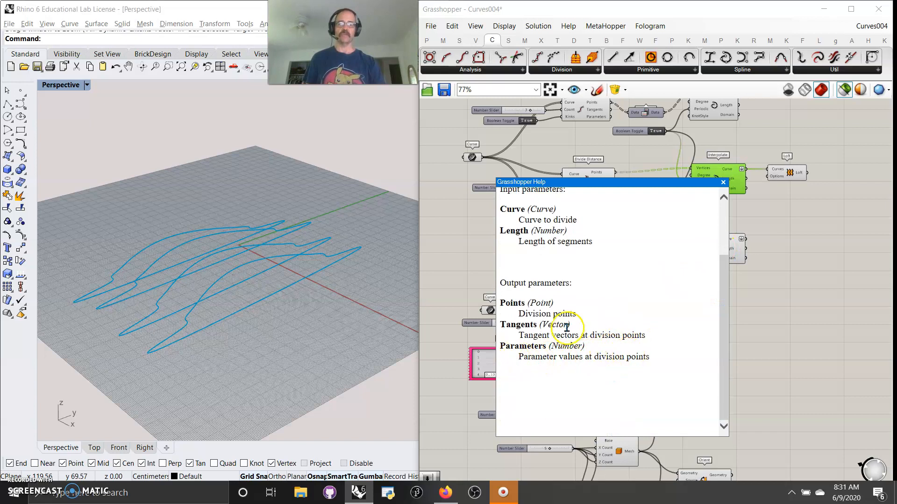
{"action": "left_click", "coordinate": [818, 269]}
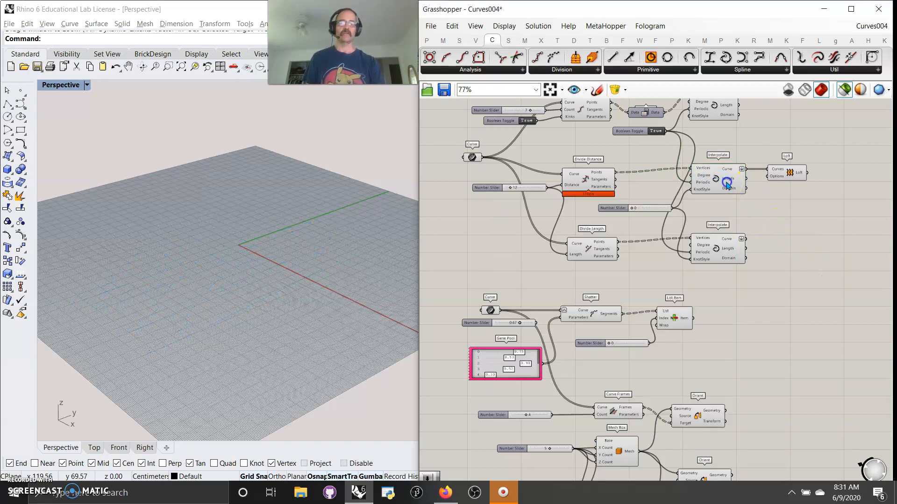
{"action": "left_click", "coordinate": [722, 183]}
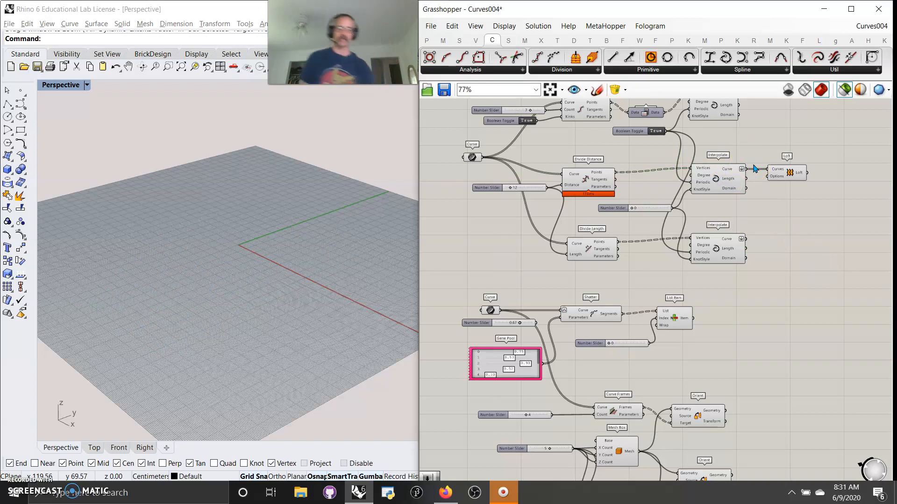
Step: Preview the curve segments produced by the Shatter component
{"action": "right_click_drag", "start_coordinate": [772, 324], "coordinate": [794, 202]}
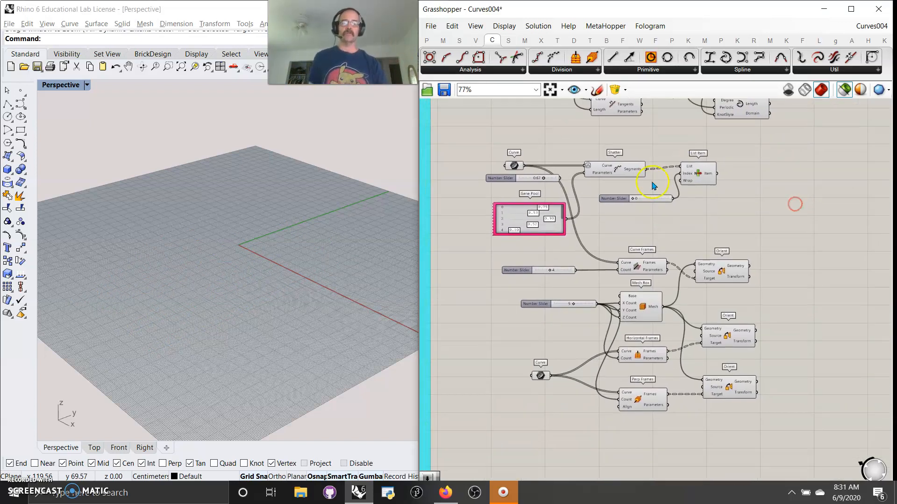
{"action": "scroll", "coordinate": [600, 187], "scroll_direction": "up", "scroll_amount": 2}
{"action": "left_click", "coordinate": [614, 161]}
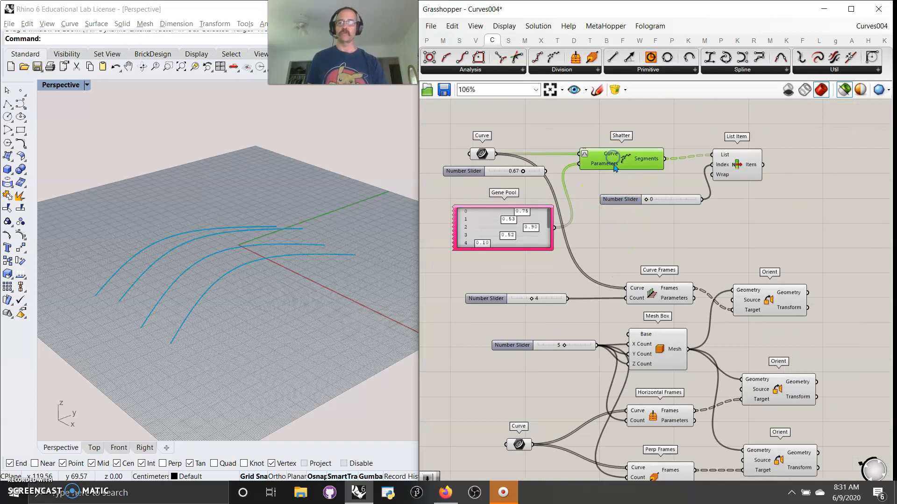
{"action": "left_click_drag", "start_coordinate": [709, 187], "coordinate": [702, 200]}
Step: Preview the List Item segments, feed Shatter's Parameters from the number slider instead of the Gene Pool, and set it to 0.54
{"action": "left_click", "coordinate": [740, 166]}
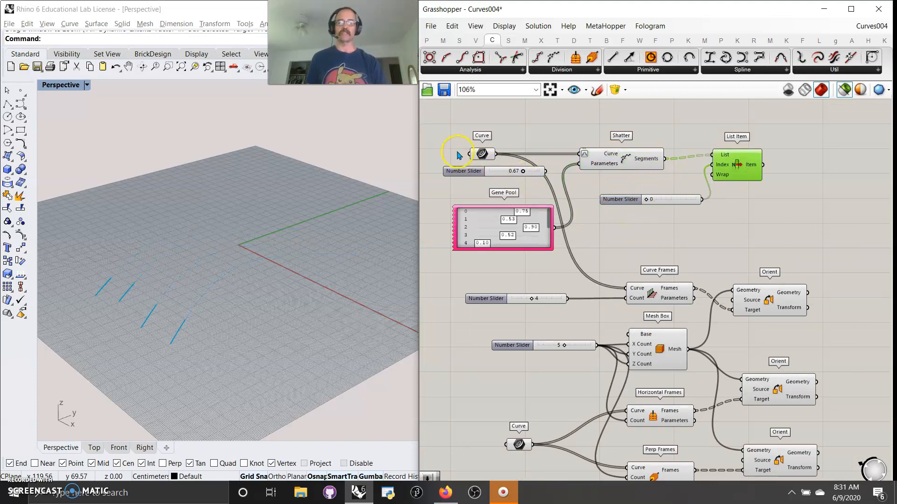
{"action": "left_click_drag", "start_coordinate": [546, 173], "coordinate": [601, 194]}
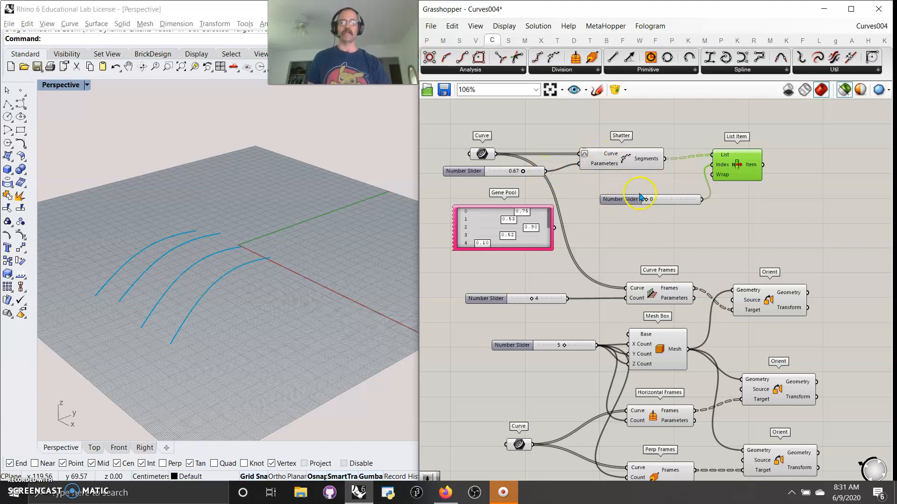
{"action": "mouse_move", "coordinate": [523, 173]}
{"action": "left_mouse_down"}
{"action": "mouse_move", "coordinate": [495, 175]}
{"action": "mouse_move", "coordinate": [534, 176]}
{"action": "left_mouse_up"}
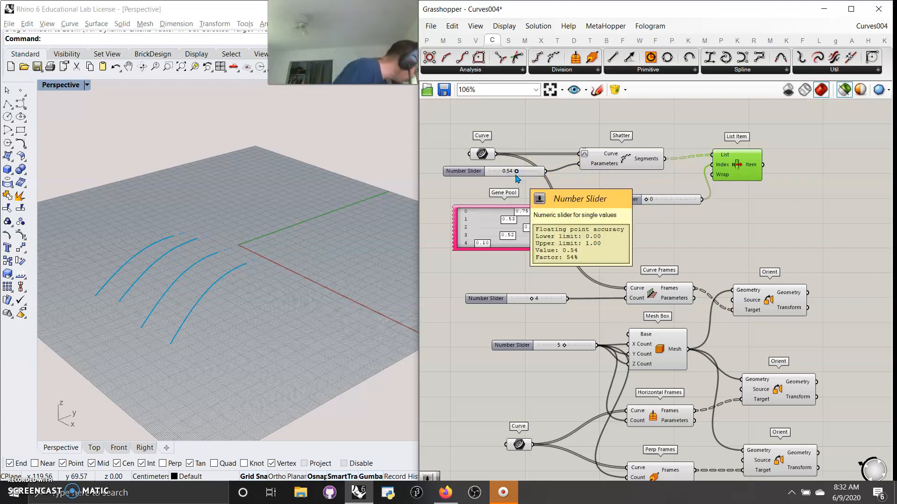
Step: Preview all of Shatter's segments and the List Item selection, and set List Item's Index slider to 2
{"action": "left_click", "coordinate": [768, 303]}
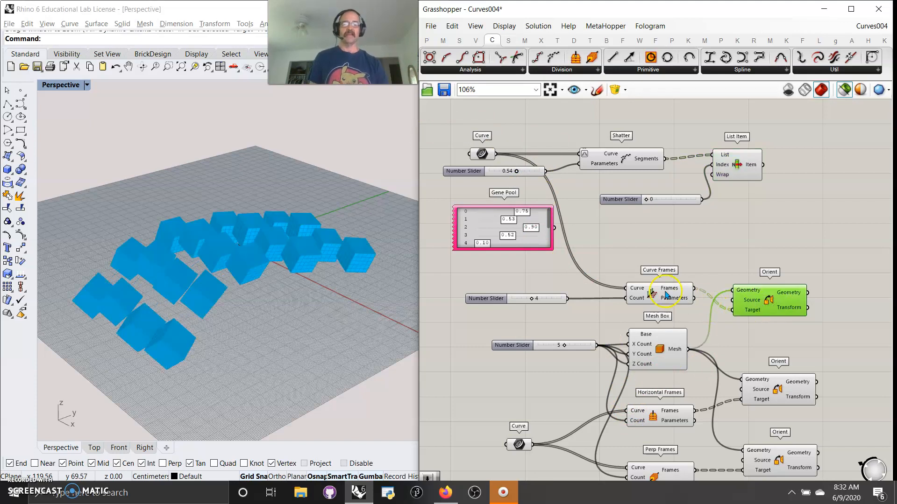
{"action": "left_click", "coordinate": [627, 158]}
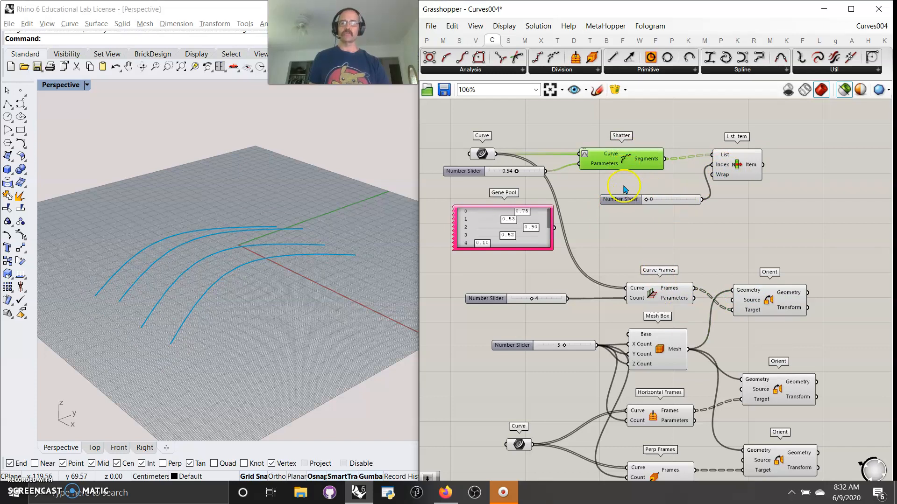
{"action": "left_click", "coordinate": [729, 166]}
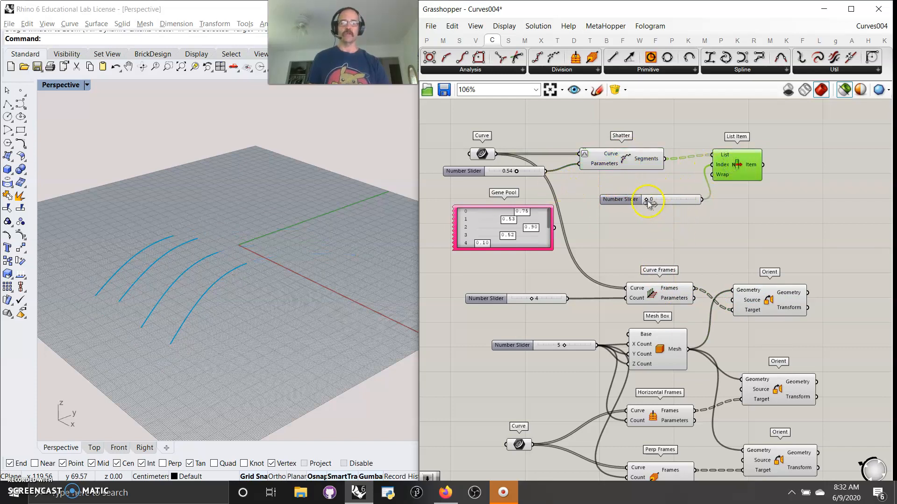
{"action": "mouse_move", "coordinate": [662, 203]}
{"action": "left_mouse_down"}
{"action": "mouse_move", "coordinate": [699, 202]}
{"action": "mouse_move", "coordinate": [658, 204]}
{"action": "left_mouse_up"}
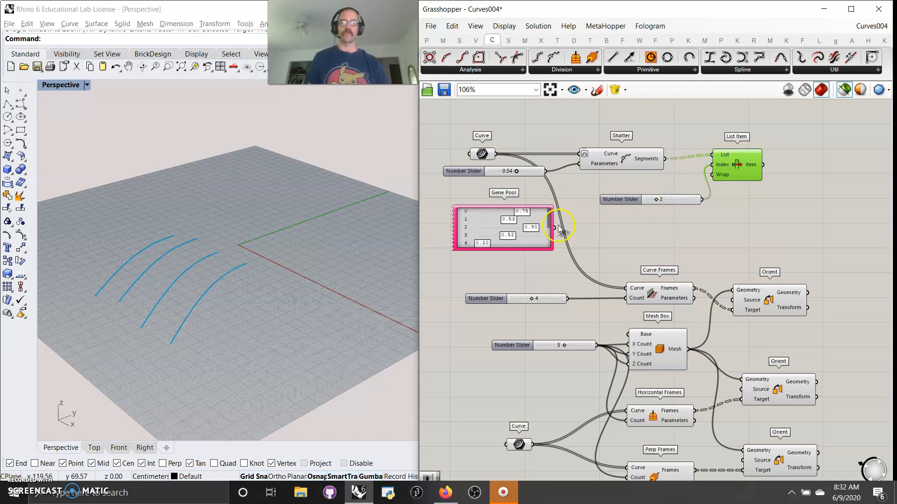
Step: Wire the Gene Pool into Shatter's Parameters and enlarge it to show nine values, 0 through 8
{"action": "left_click_drag", "start_coordinate": [555, 228], "coordinate": [576, 183]}
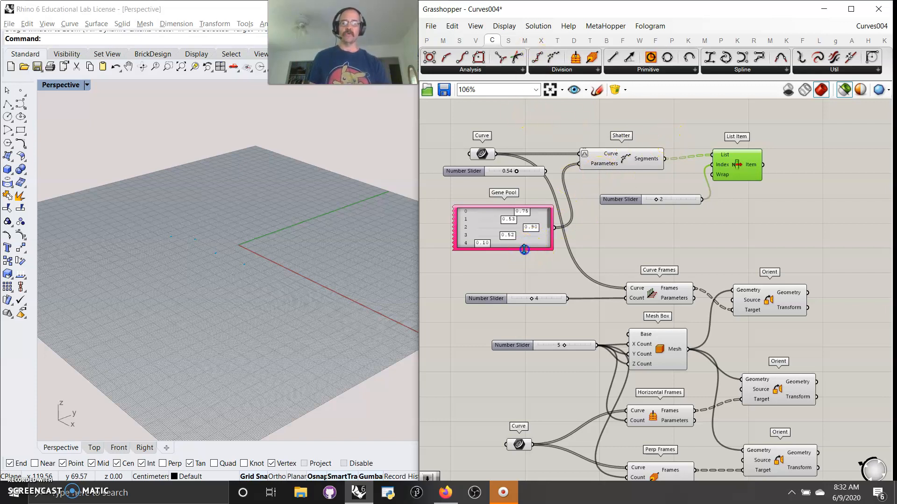
{"action": "left_click_drag", "start_coordinate": [524, 249], "coordinate": [520, 282]}
{"action": "right_click", "coordinate": [513, 273]}
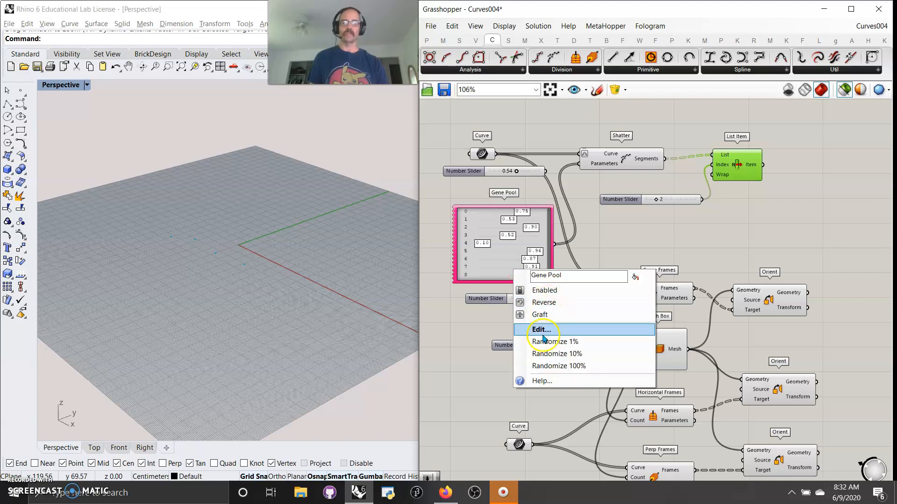
{"action": "left_click", "coordinate": [634, 250]}
Step: Preview the List Item segments from the Gene Pool split, set the Index slider to 5, and shift the Gene Pool slightly
{"action": "left_click", "coordinate": [647, 158]}
{"action": "left_click", "coordinate": [736, 171]}
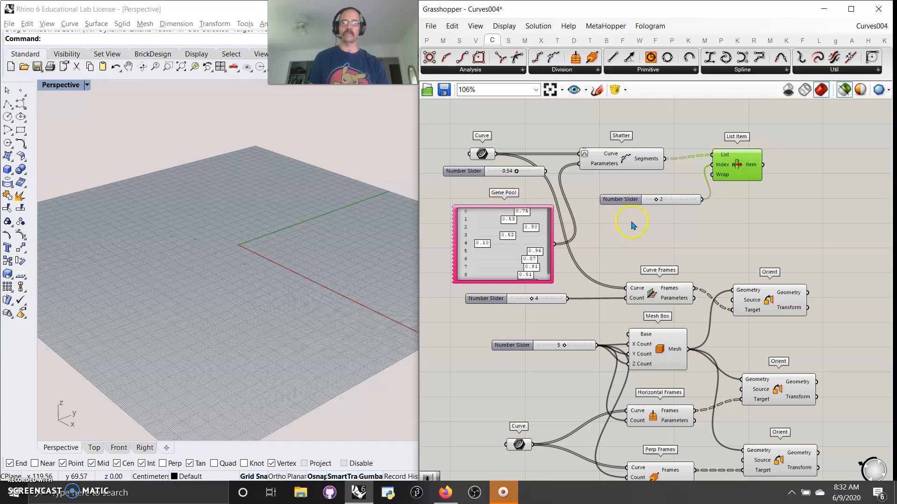
{"action": "mouse_move", "coordinate": [656, 201]}
{"action": "left_mouse_down"}
{"action": "mouse_move", "coordinate": [671, 202]}
{"action": "mouse_move", "coordinate": [640, 215]}
{"action": "mouse_move", "coordinate": [668, 208]}
{"action": "left_mouse_up"}
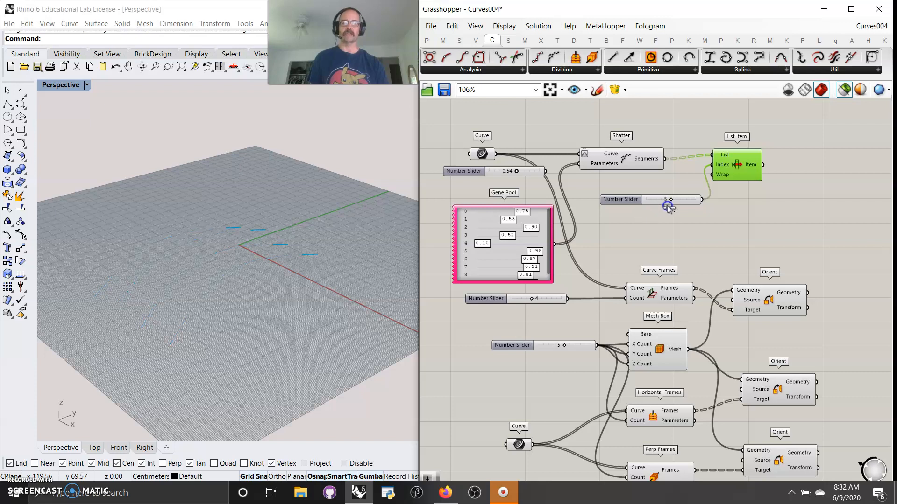
{"action": "left_click_drag", "start_coordinate": [528, 252], "coordinate": [523, 241]}
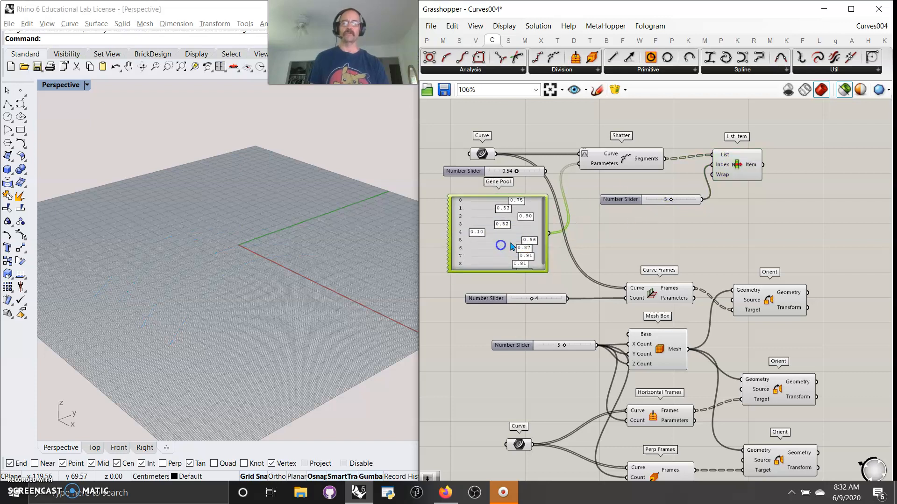
Step: Preview the planes from Curve Frames and the mesh boxes oriented onto them
{"action": "right_click_drag", "start_coordinate": [626, 229], "coordinate": [611, 113]}
{"action": "left_click", "coordinate": [643, 179]}
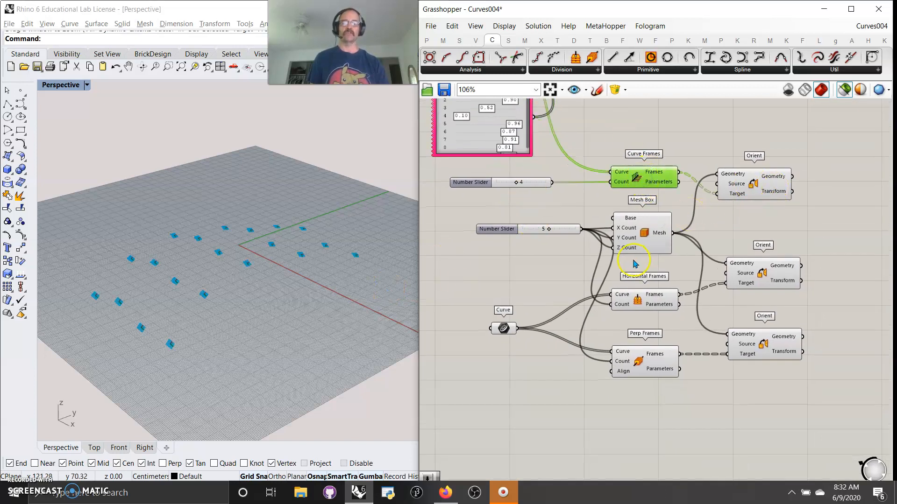
{"action": "left_click_drag", "start_coordinate": [676, 231], "coordinate": [675, 231]}
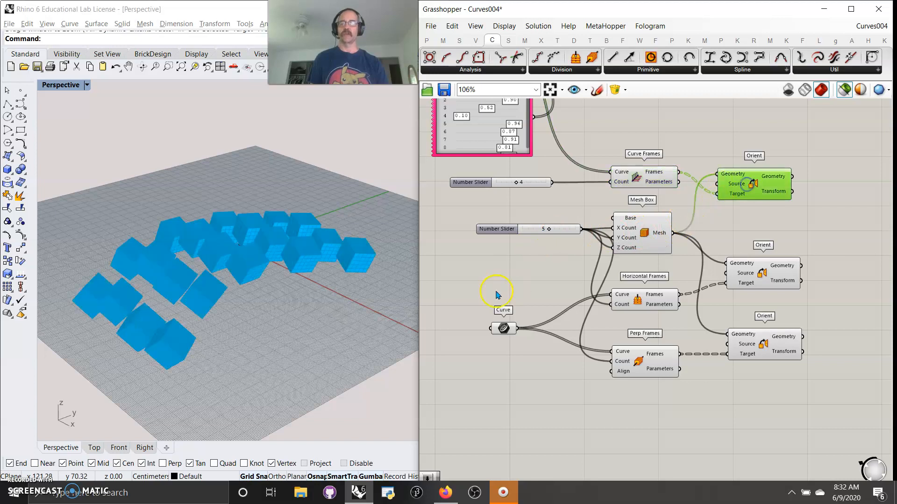
Step: Preview the boxes oriented onto Curve Frames while lowering the frame Count slider and returning it to 4
{"action": "left_click", "coordinate": [515, 184]}
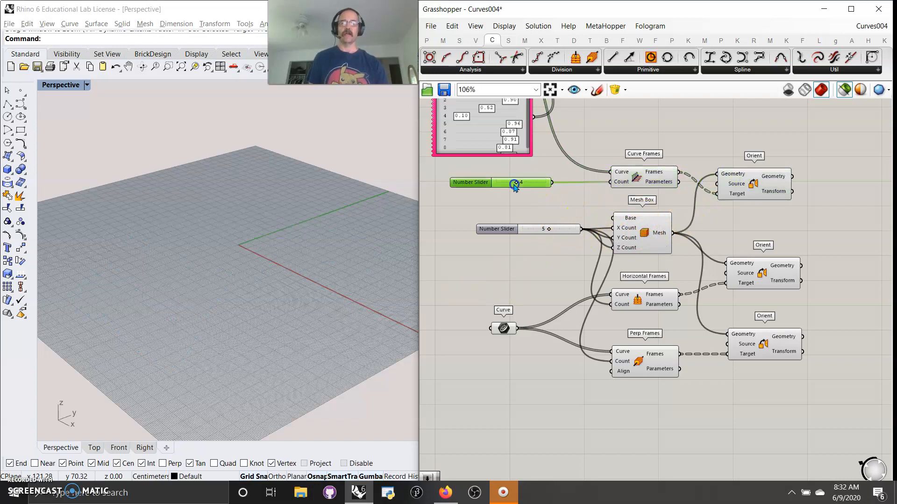
{"action": "left_click", "coordinate": [727, 192]}
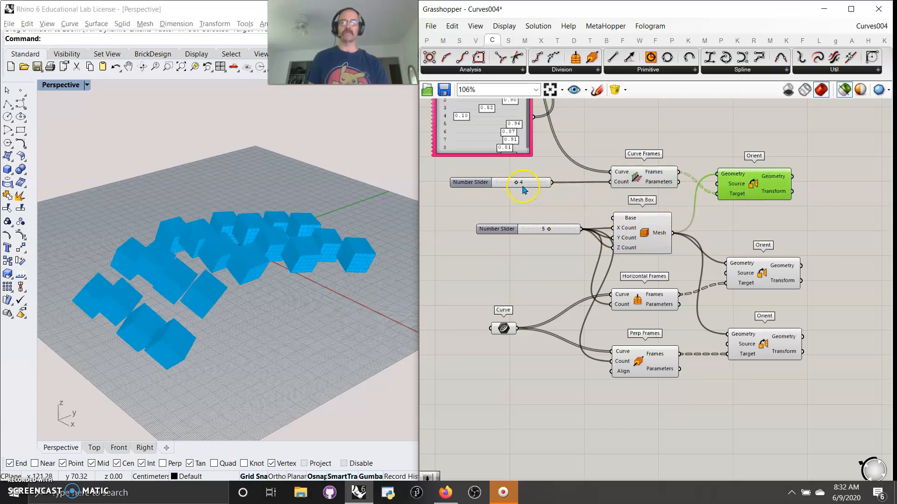
{"action": "left_click_drag", "start_coordinate": [517, 184], "coordinate": [514, 185]}
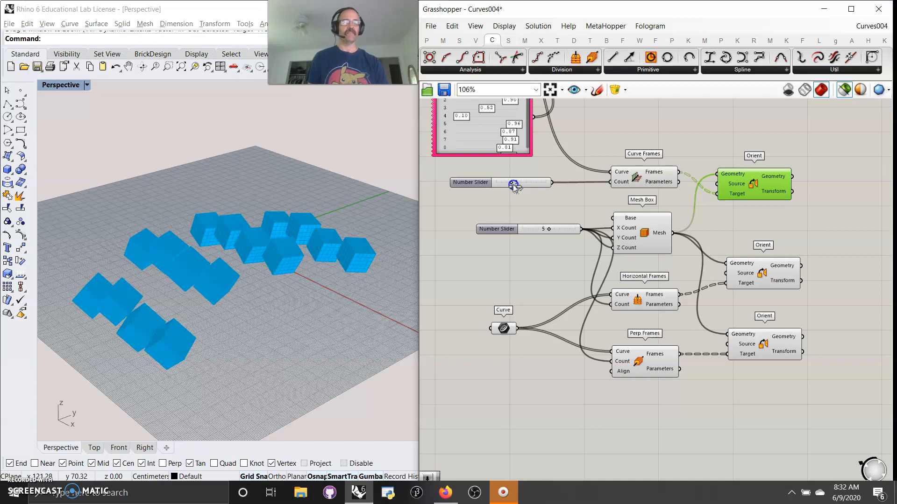
{"action": "left_click_drag", "start_coordinate": [510, 186], "coordinate": [517, 185]}
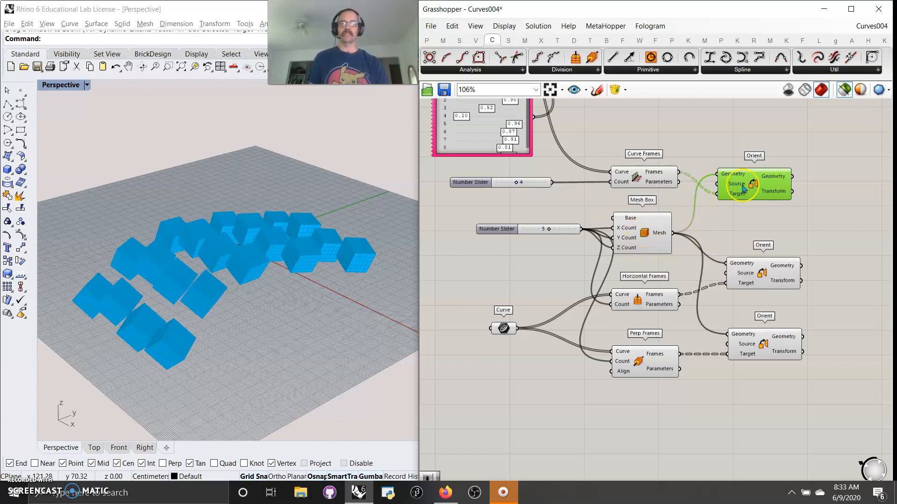
Step: Add a number slider for Mesh Box, wire it into Y Count, and set it to 7
{"action": "left_click", "coordinate": [644, 233]}
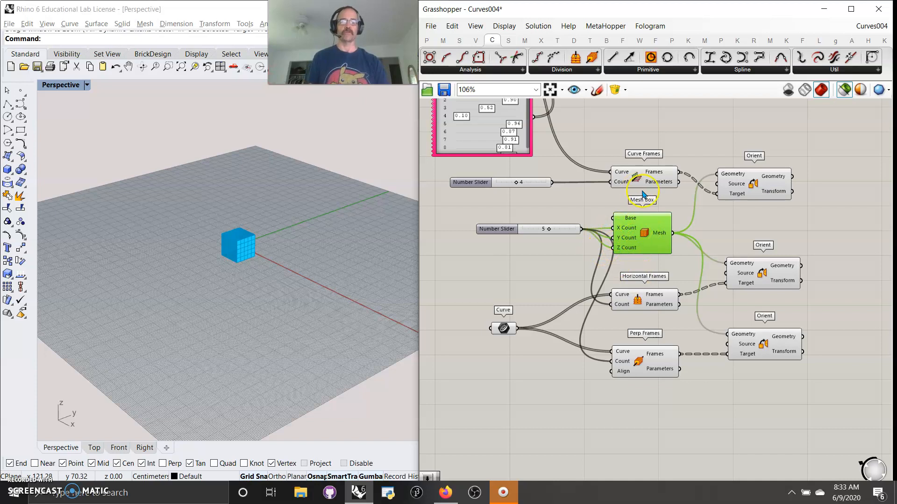
{"action": "double_click", "coordinate": [537, 263]}
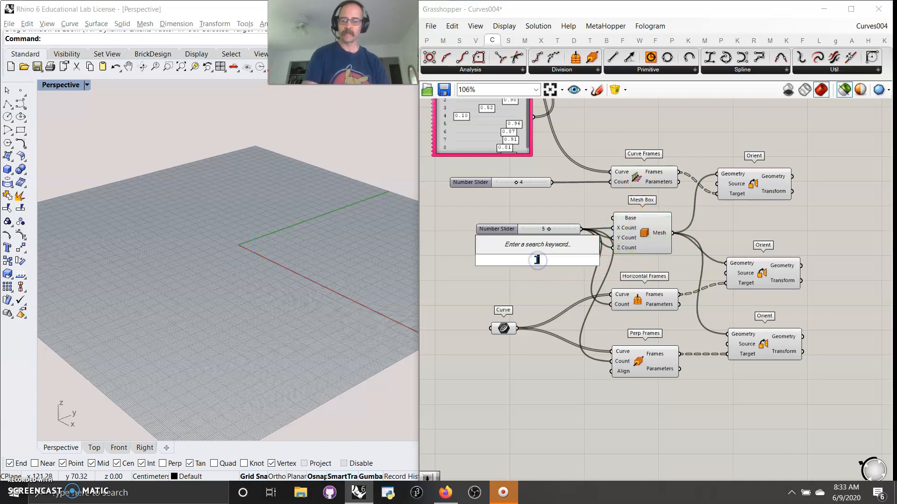
{"action": "type", "text": "5"}
{"action": "key", "text": "Return"}
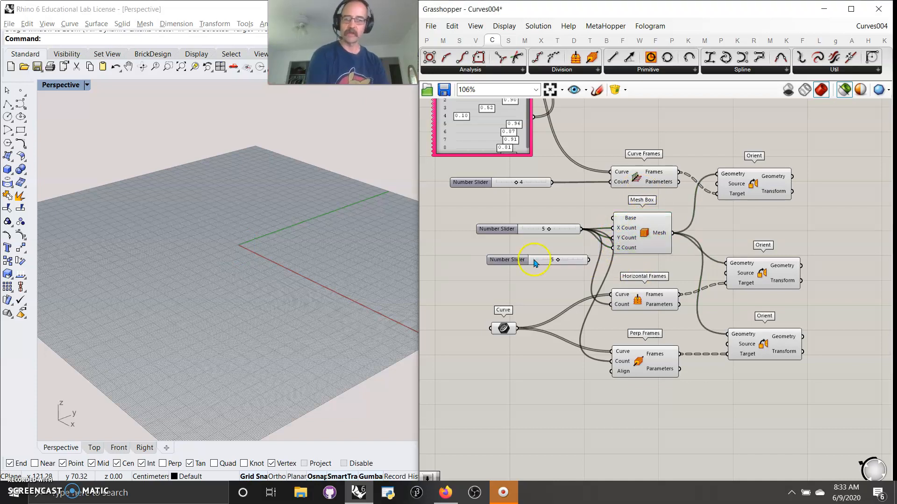
{"action": "left_click_drag", "start_coordinate": [583, 263], "coordinate": [607, 242]}
{"action": "left_click_drag", "start_coordinate": [541, 253], "coordinate": [551, 253]}
Step: Wire the 7 slider into Mesh Box's Z Count as well and preview the boxes oriented onto Curve Frames
{"action": "left_click", "coordinate": [748, 187]}
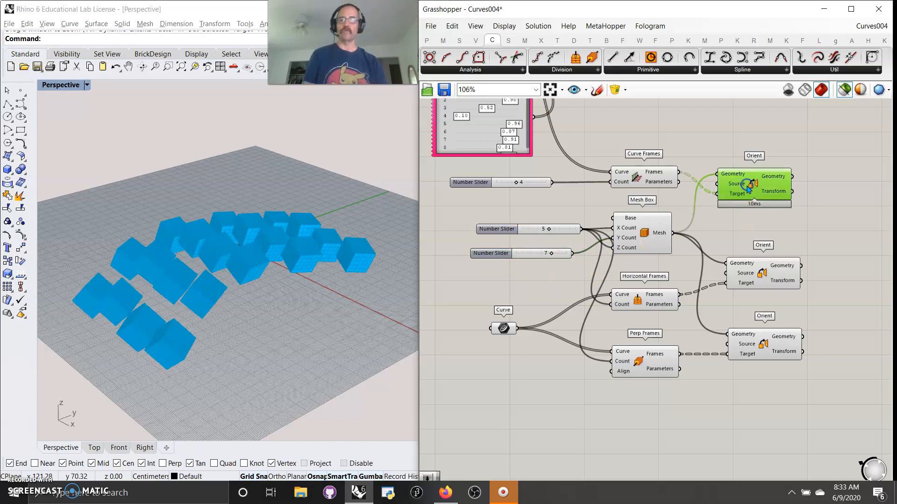
{"action": "left_click", "coordinate": [537, 256]}
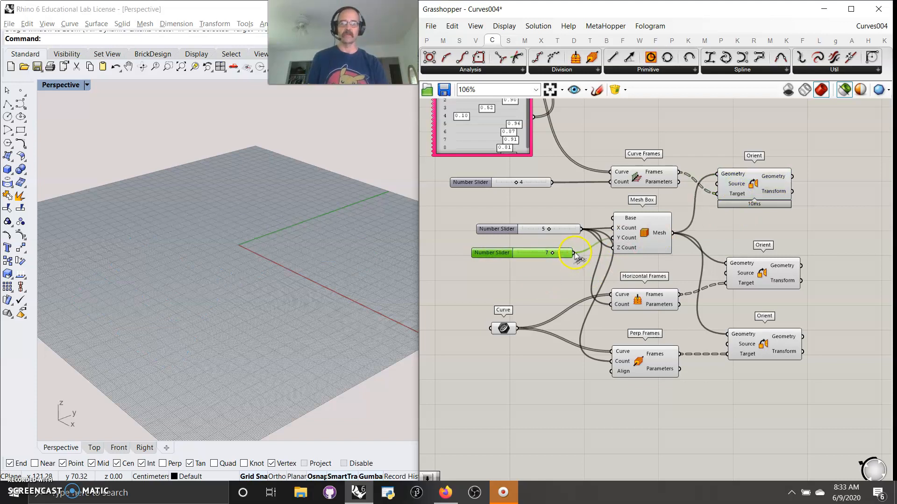
{"action": "left_click", "coordinate": [752, 187]}
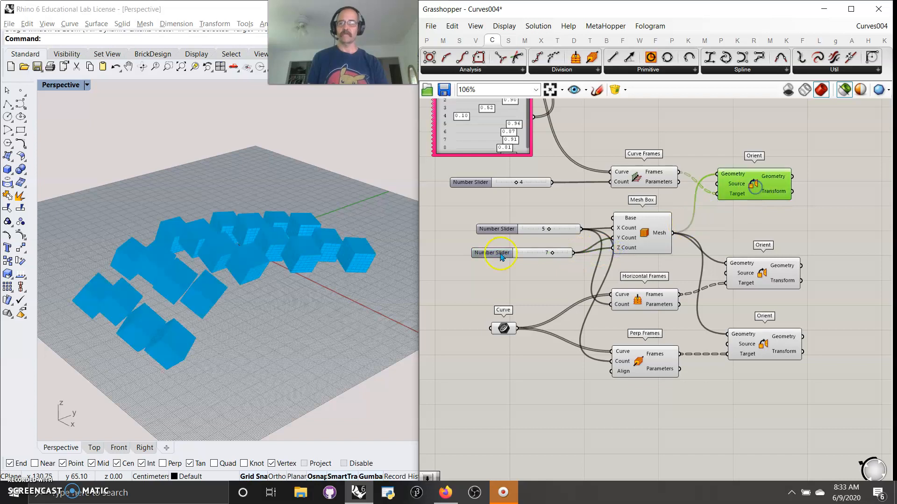
Step: Set the slider feeding Mesh Box's X Count to 2 and inspect the subdivision of the oriented boxes
{"action": "left_click", "coordinate": [255, 298]}
{"action": "right_click", "coordinate": [254, 297]}
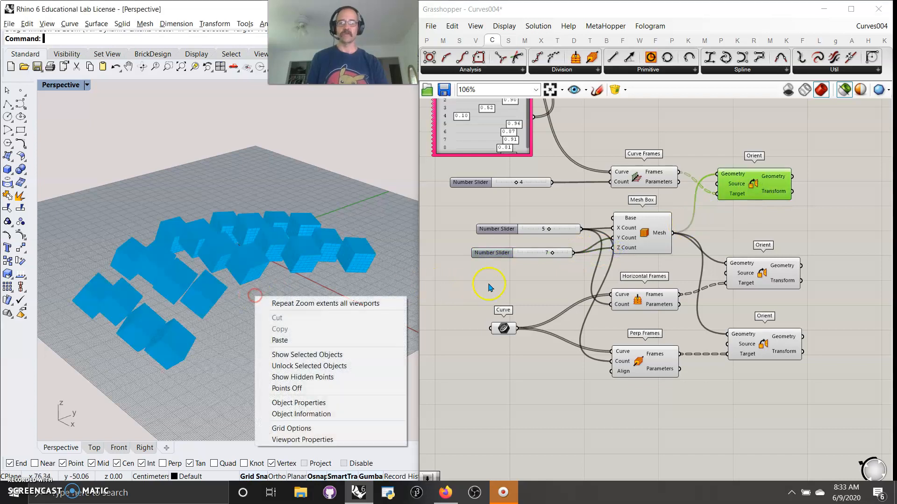
{"action": "left_click", "coordinate": [549, 230]}
{"action": "left_click_drag", "start_coordinate": [550, 230], "coordinate": [532, 231]}
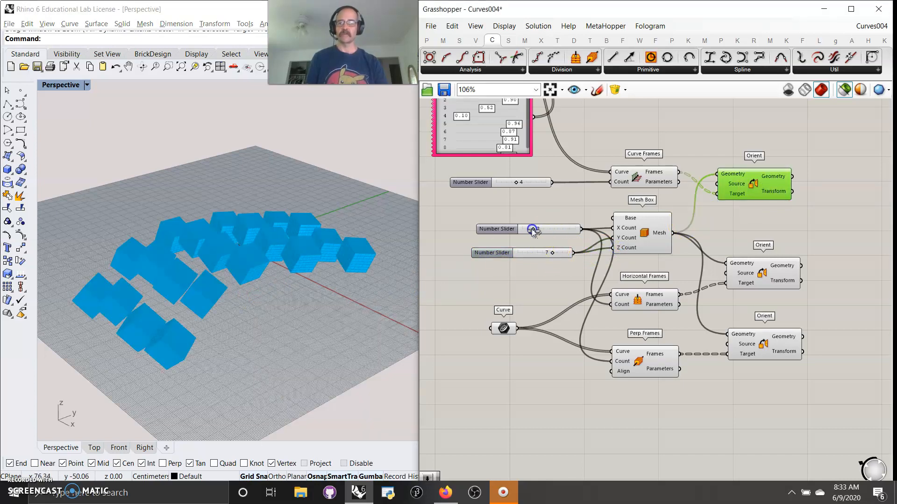
{"action": "right_click_drag", "start_coordinate": [211, 291], "coordinate": [330, 300]}
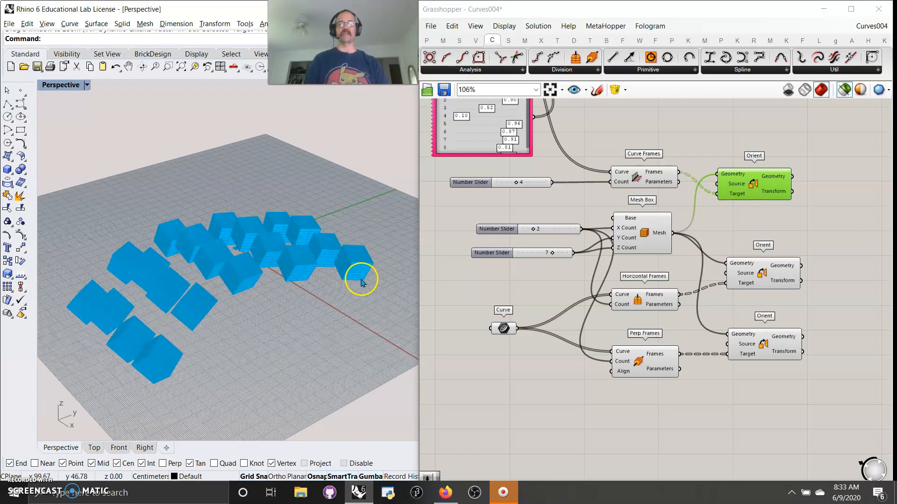
{"action": "mouse_move", "coordinate": [346, 286]}
{"action": "right_mouse_down"}
{"action": "mouse_move", "coordinate": [248, 294]}
{"action": "mouse_move", "coordinate": [260, 290]}
{"action": "right_mouse_up"}
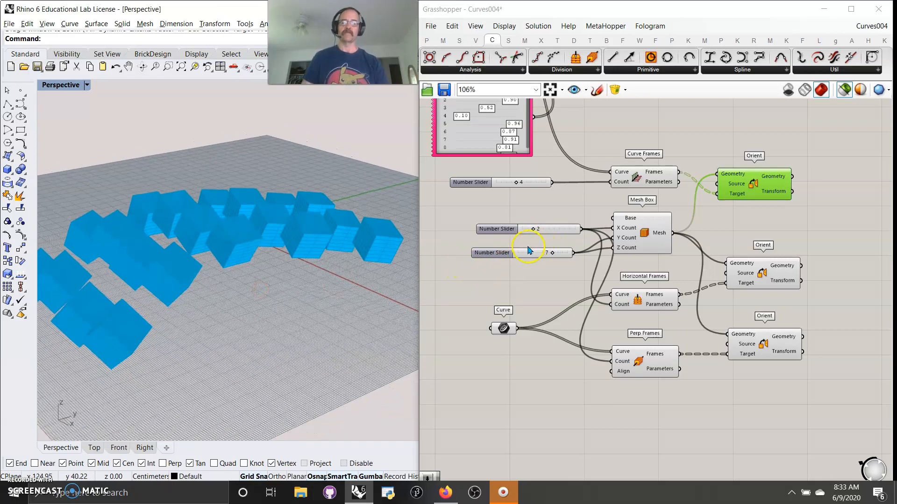
Step: Preview the planes from Horizontal Frames and Perp Frames
{"action": "right_click_drag", "start_coordinate": [541, 292], "coordinate": [534, 285]}
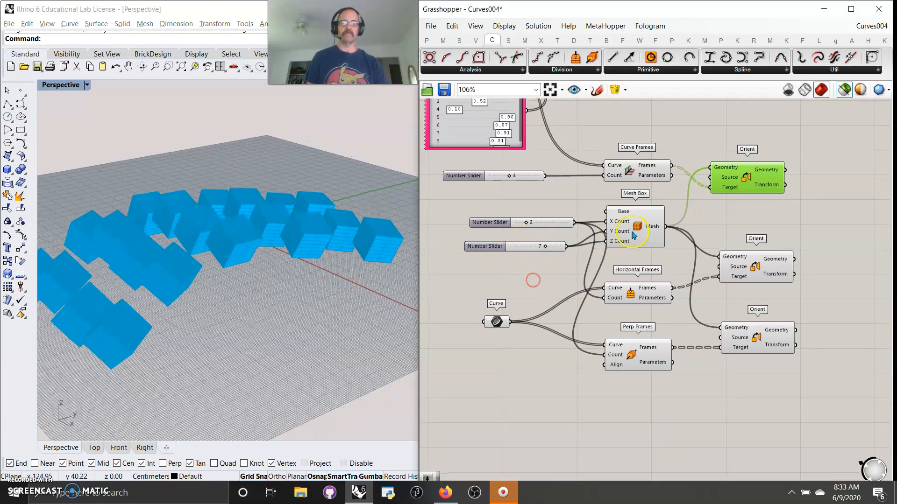
{"action": "left_click", "coordinate": [631, 293]}
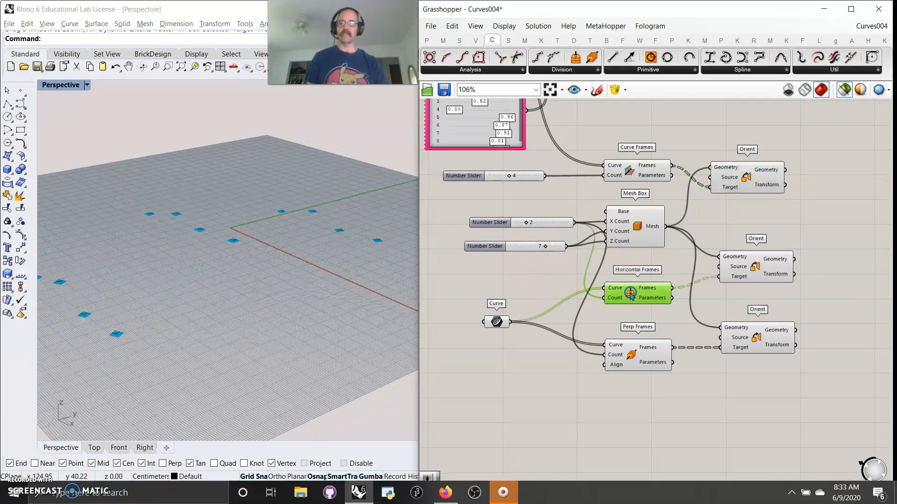
{"action": "left_click", "coordinate": [634, 360]}
Step: Compare the boxes from the three Orient components and view the referenced curves behind the horizontal and perp frames
{"action": "left_click", "coordinate": [765, 266]}
{"action": "left_click", "coordinate": [752, 341]}
{"action": "left_click", "coordinate": [748, 263]}
{"action": "left_click", "coordinate": [752, 333]}
{"action": "left_click", "coordinate": [748, 186]}
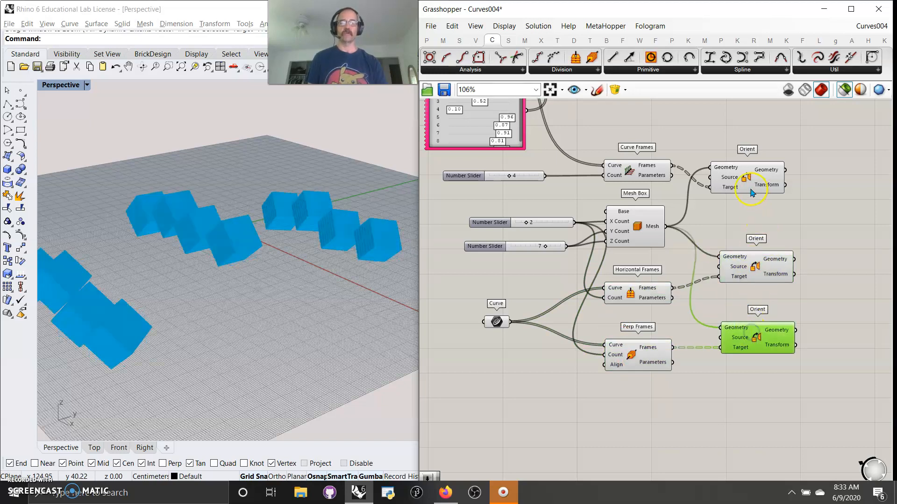
{"action": "left_click", "coordinate": [751, 273]}
{"action": "left_click", "coordinate": [752, 339]}
{"action": "left_click", "coordinate": [497, 323]}
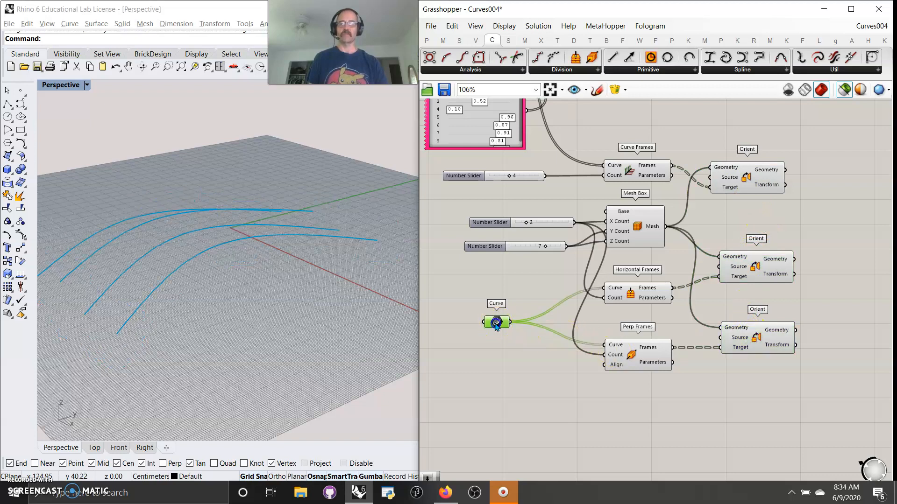
Step: Group all the Division demonstration components and nudge the group slightly beside the existing cyan group
{"action": "scroll", "coordinate": [499, 318], "scroll_direction": "down", "scroll_amount": 6}
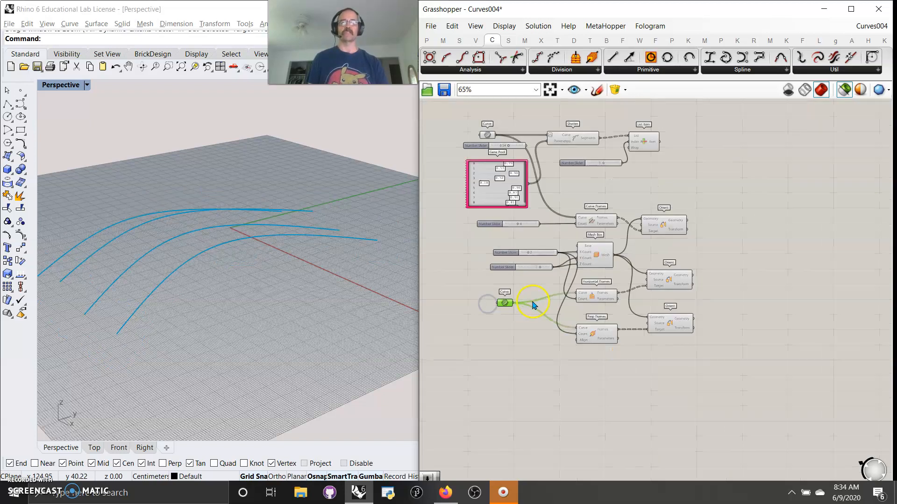
{"action": "scroll", "coordinate": [534, 308], "scroll_direction": "down", "scroll_amount": 2}
{"action": "left_click_drag", "start_coordinate": [610, 340], "coordinate": [500, 140]}
{"action": "right_click", "coordinate": [633, 193]}
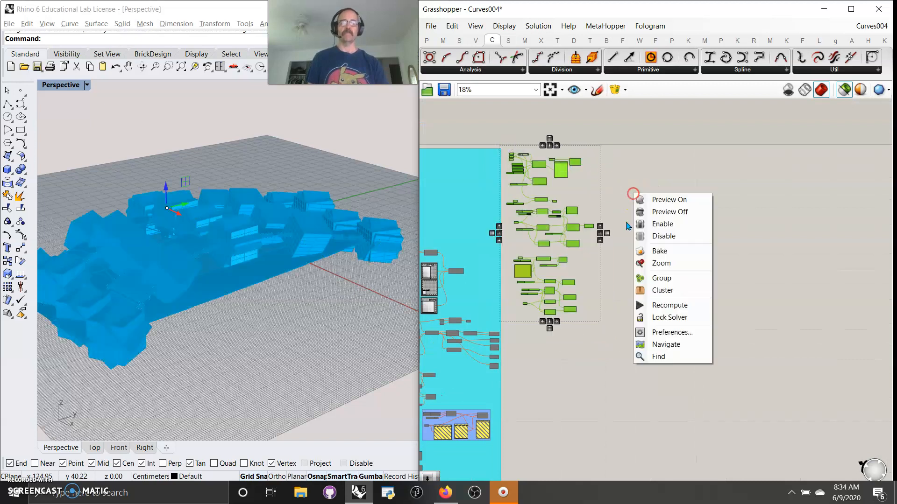
{"action": "left_click", "coordinate": [661, 278]}
{"action": "left_click", "coordinate": [579, 280]}
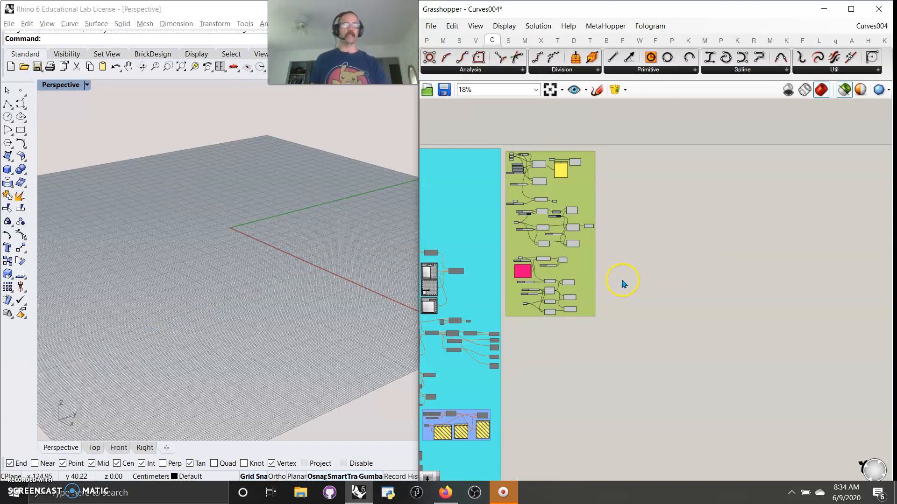
{"action": "left_click_drag", "start_coordinate": [586, 260], "coordinate": [589, 267]}
{"action": "left_click", "coordinate": [624, 272]}
Step: Recolour the new Division group cyan with R 0, G 255, B 255 and A 150
{"action": "right_click", "coordinate": [582, 268]}
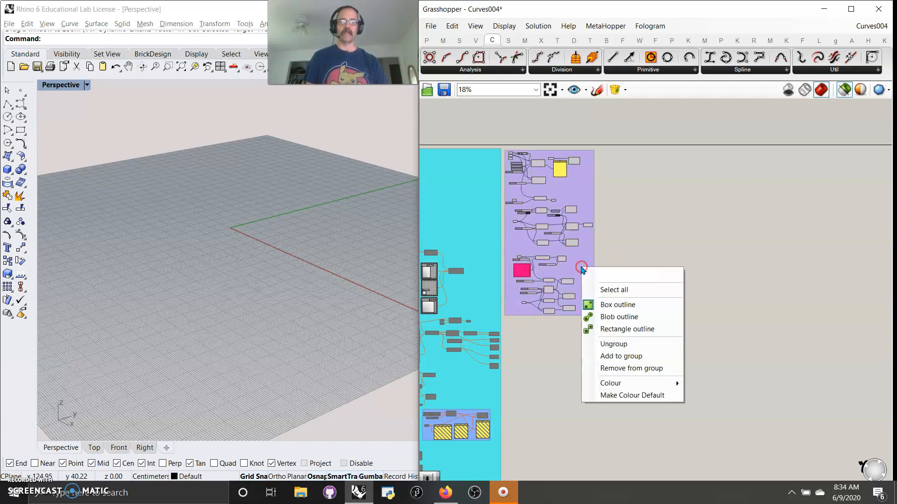
{"action": "left_click", "coordinate": [630, 384]}
{"action": "left_click_drag", "start_coordinate": [779, 373], "coordinate": [816, 386]}
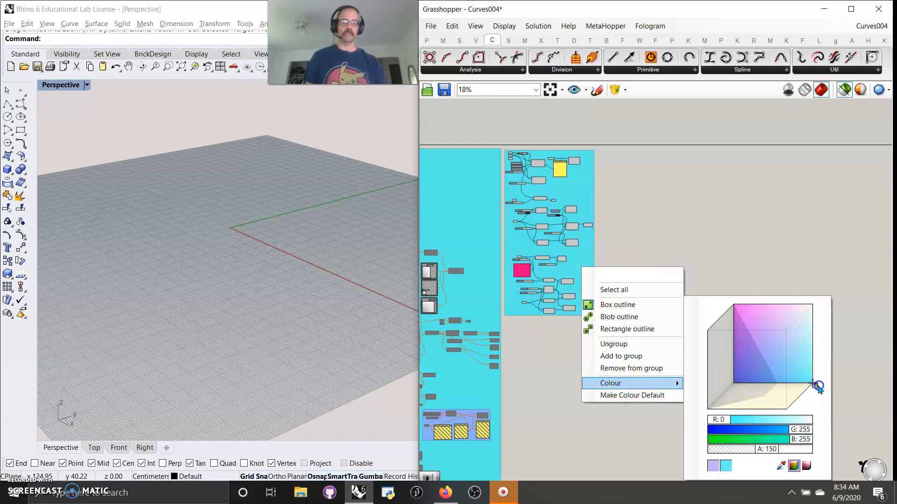
{"action": "left_click", "coordinate": [786, 164]}
{"action": "left_click", "coordinate": [690, 132]}
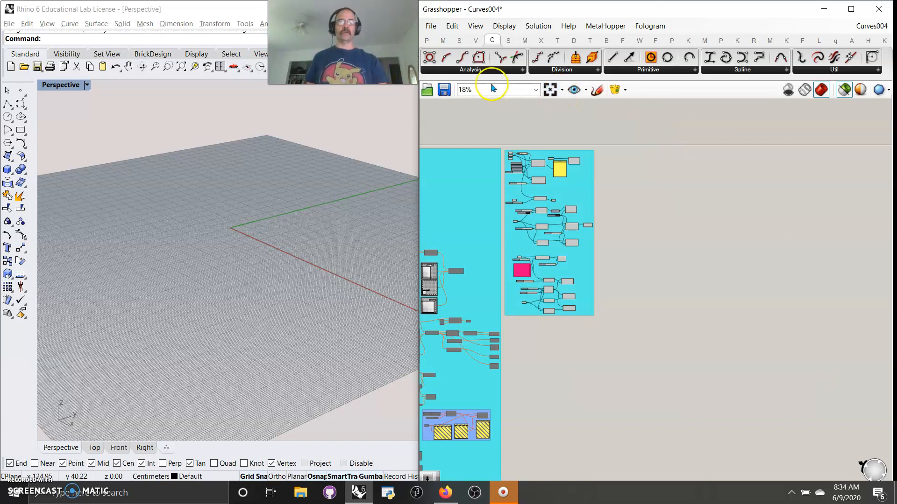
Step: Look through the available Curve Analysis, Curve Util and Maths Script components
{"action": "left_click", "coordinate": [498, 70]}
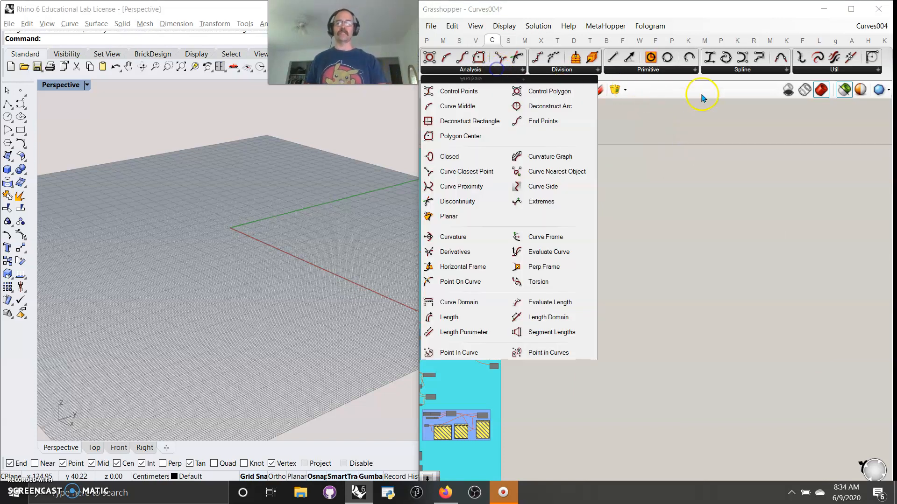
{"action": "left_click", "coordinate": [811, 70]}
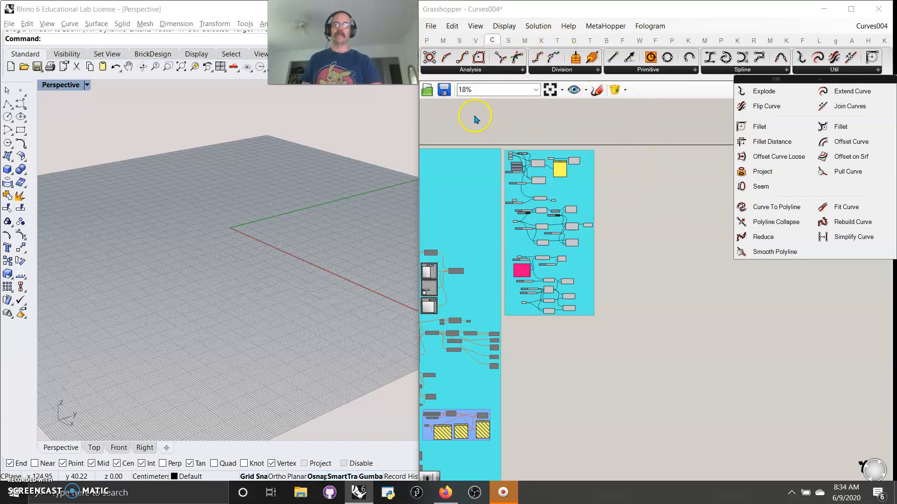
{"action": "left_click", "coordinate": [444, 42]}
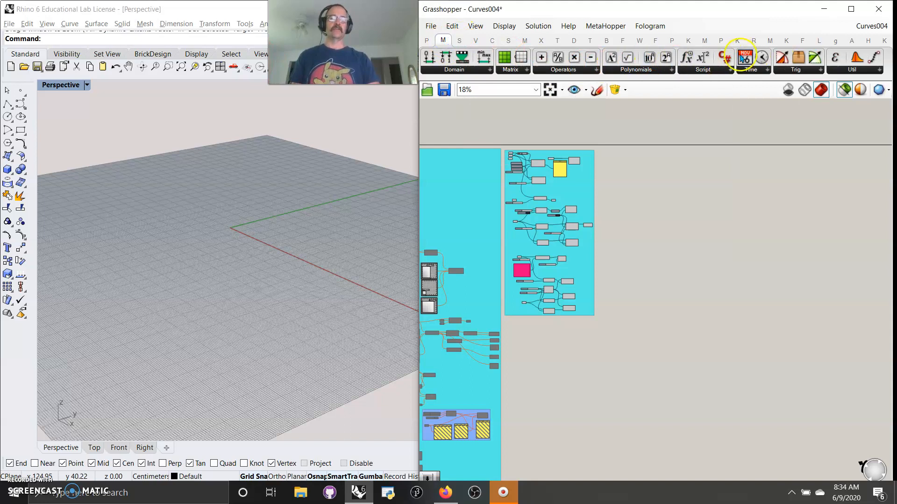
{"action": "left_click", "coordinate": [716, 73]}
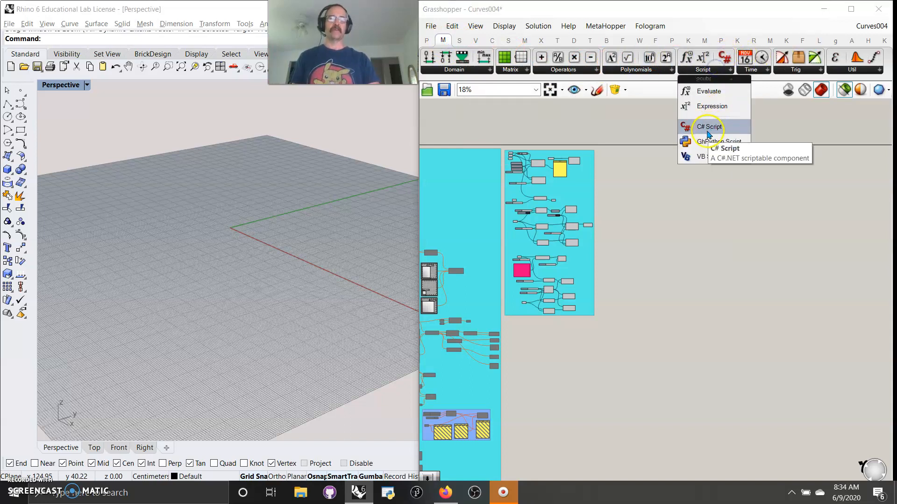
{"action": "left_click_drag", "start_coordinate": [712, 141], "coordinate": [649, 363]}
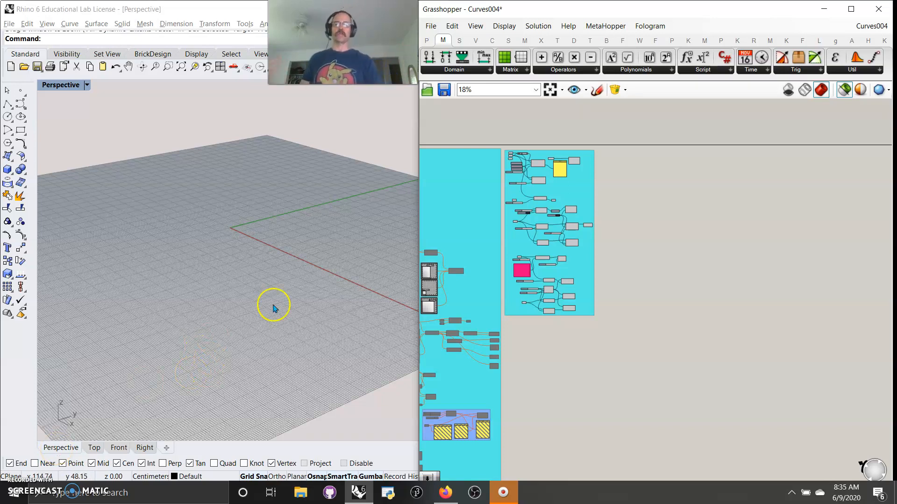
{"action": "left_click", "coordinate": [428, 41]}
{"action": "left_click_drag", "start_coordinate": [587, 57], "coordinate": [721, 224]}
{"action": "scroll", "coordinate": [545, 190], "scroll_direction": "up", "scroll_amount": 10}
{"action": "key", "text": "ctrl+z"}
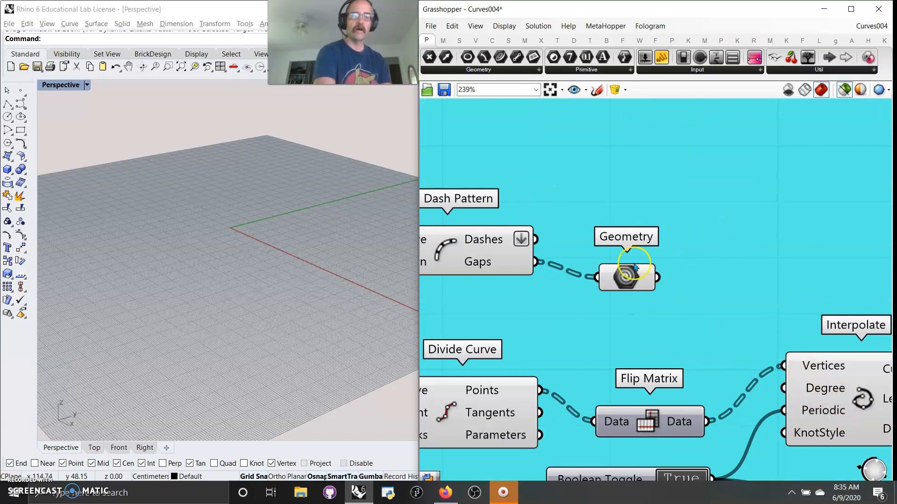
Step: Read the Dash Pattern component's help on its inputs and outputs, and close it
{"action": "right_click", "coordinate": [431, 246]}
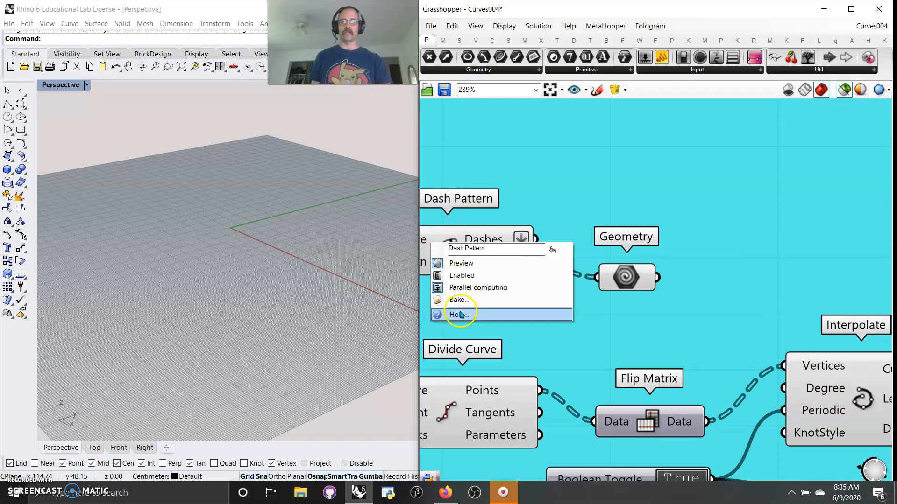
{"action": "left_click", "coordinate": [455, 314]}
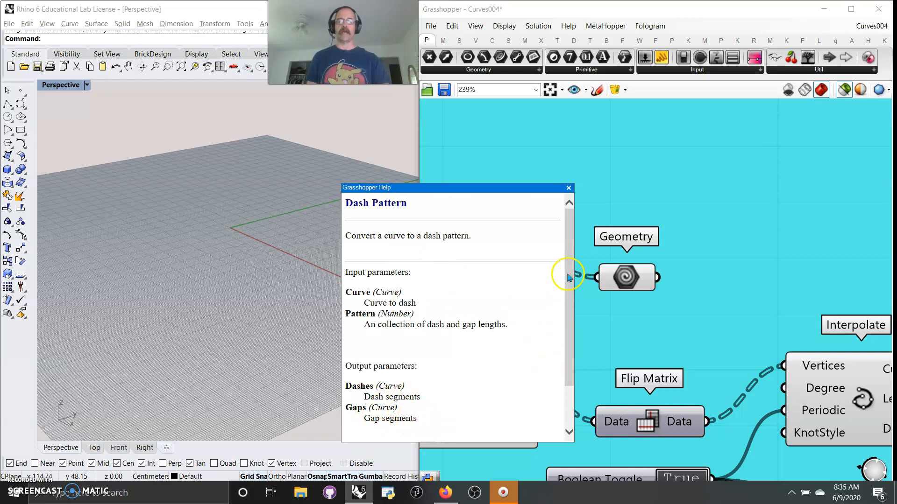
{"action": "left_click_drag", "start_coordinate": [537, 188], "coordinate": [666, 111]}
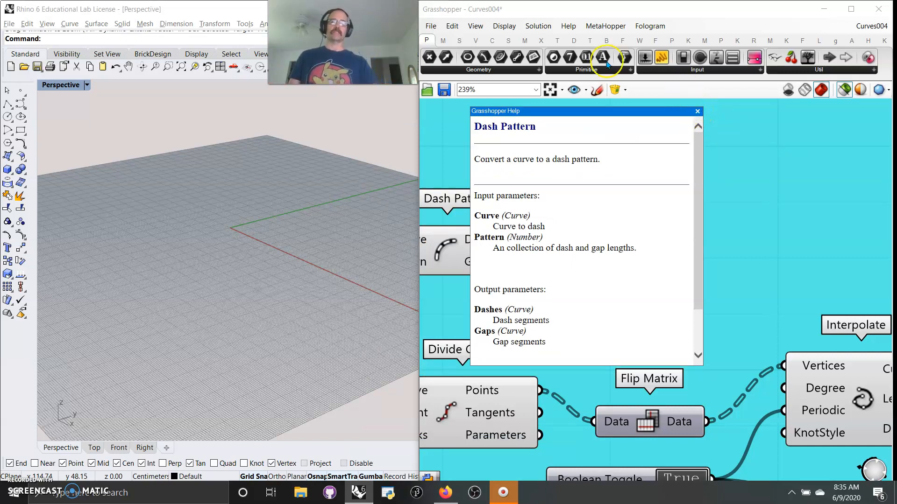
{"action": "left_click", "coordinate": [698, 112]}
{"action": "right_click_drag", "start_coordinate": [766, 226], "coordinate": [580, 454]}
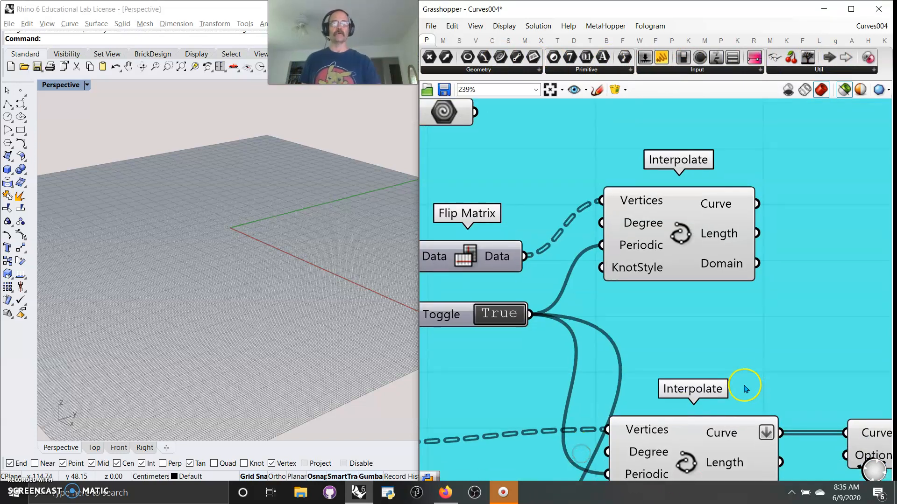
{"action": "right_click_drag", "start_coordinate": [745, 386], "coordinate": [681, 138]}
{"action": "scroll", "coordinate": [659, 371], "scroll_direction": "down", "scroll_amount": 6}
{"action": "right_click_drag", "start_coordinate": [715, 372], "coordinate": [556, 298]}
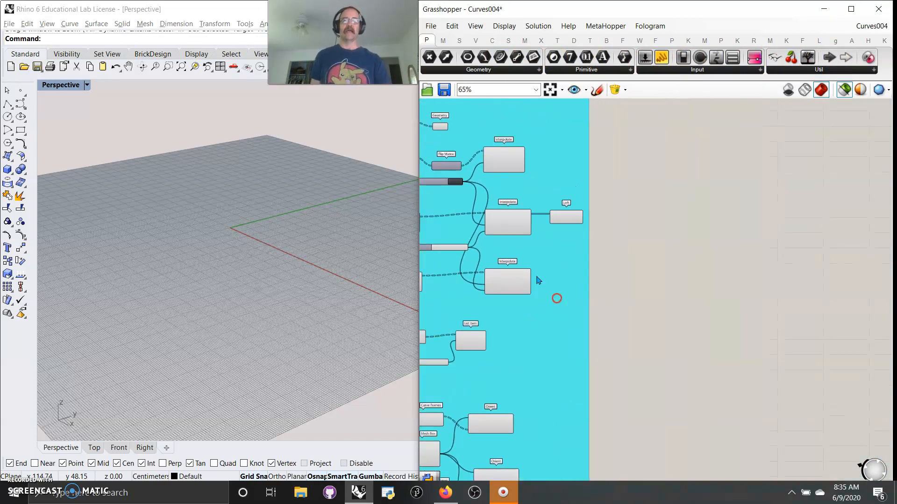
Step: Place a Range component and a Construct Domain component side by side on the empty canvas beside the cyan group
{"action": "left_click", "coordinate": [460, 42]}
{"action": "left_click", "coordinate": [561, 70]}
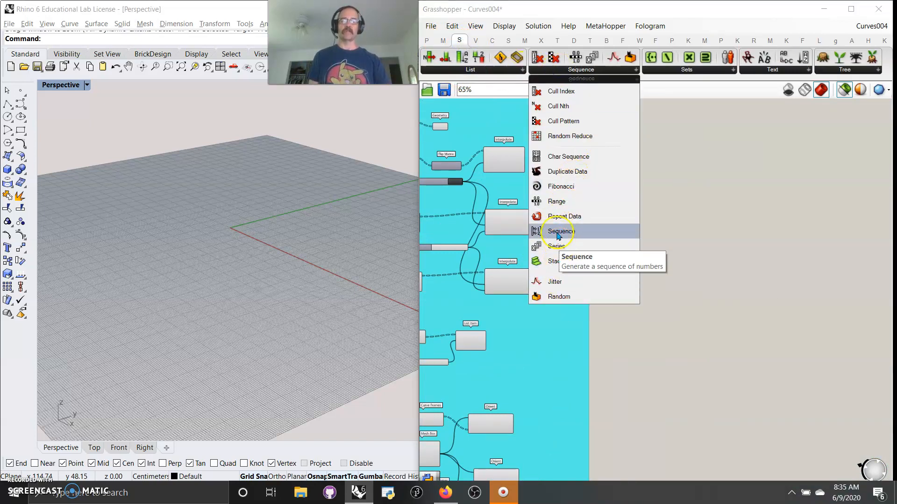
{"action": "left_click_drag", "start_coordinate": [561, 204], "coordinate": [795, 204]}
{"action": "left_click", "coordinate": [443, 41]}
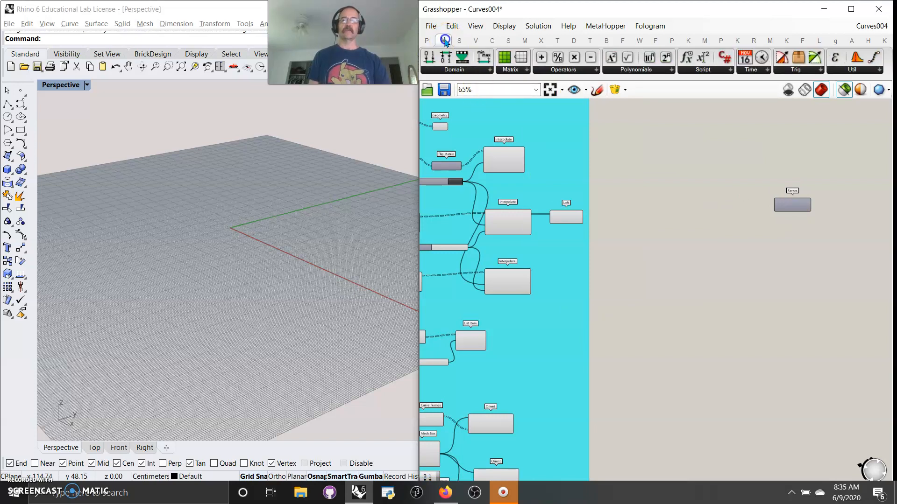
{"action": "left_click_drag", "start_coordinate": [445, 57], "coordinate": [710, 192]}
{"action": "scroll", "coordinate": [711, 193], "scroll_direction": "up", "scroll_amount": 5}
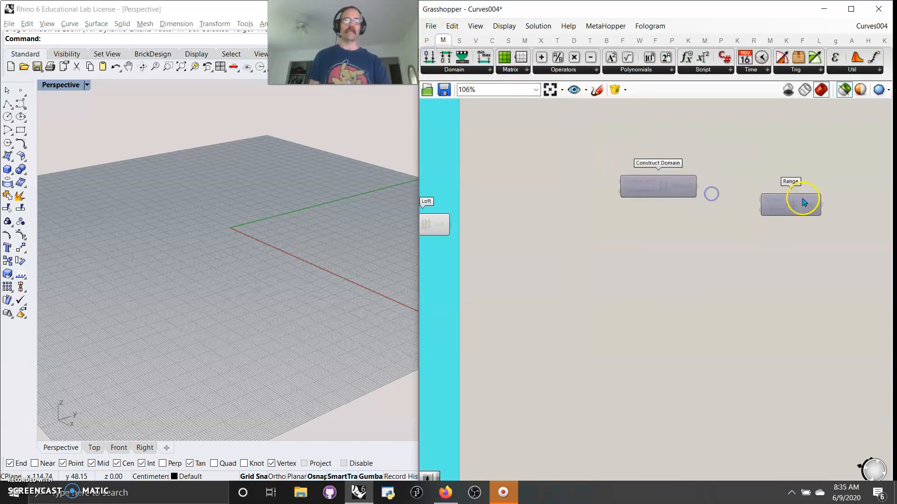
{"action": "left_click_drag", "start_coordinate": [777, 214], "coordinate": [715, 217]}
{"action": "left_click_drag", "start_coordinate": [577, 196], "coordinate": [588, 215]}
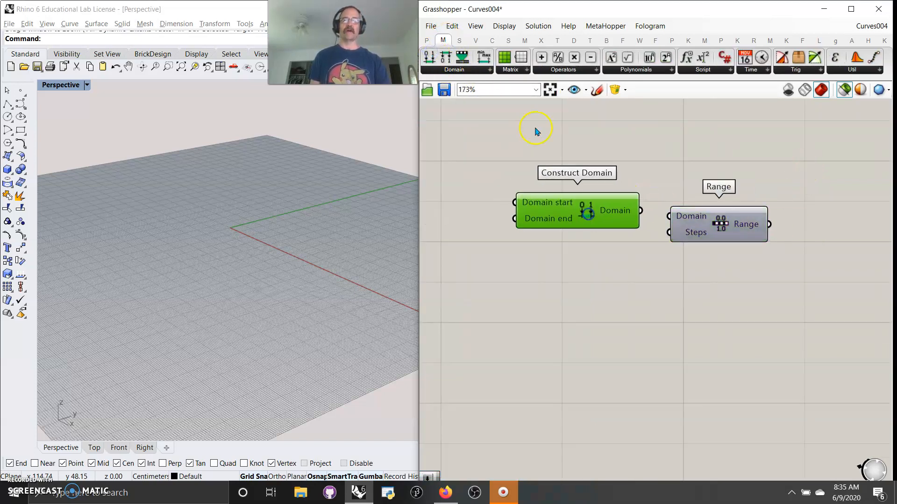
Step: Add an Expression component above them, set its expression to x-1 and remove its Variable y input
{"action": "left_click_drag", "start_coordinate": [688, 58], "coordinate": [492, 162]}
{"action": "double_click", "coordinate": [705, 135]}
{"action": "type", "text": "x-1"}
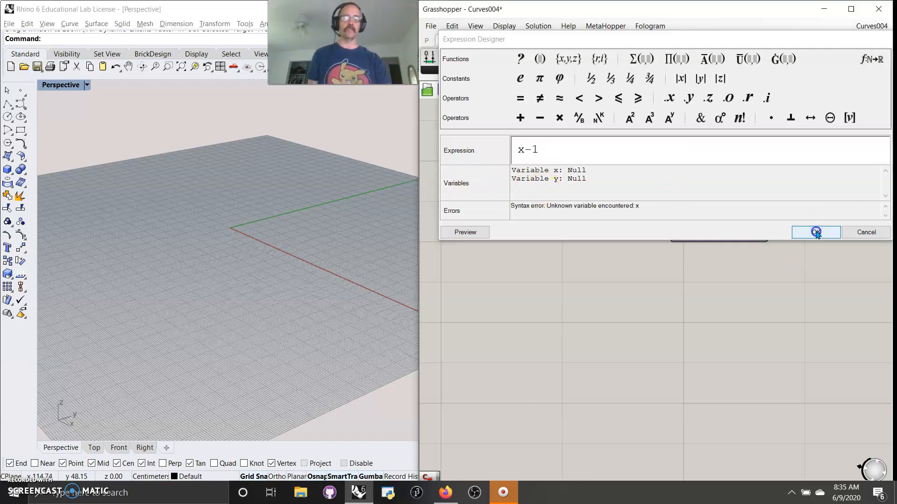
{"action": "left_click", "coordinate": [816, 232]}
{"action": "scroll", "coordinate": [654, 146], "scroll_direction": "up", "scroll_amount": 5}
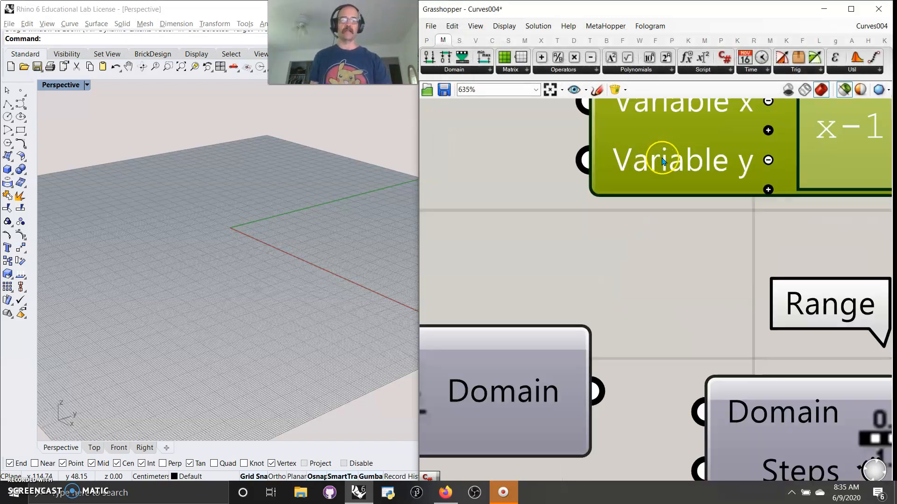
{"action": "left_click", "coordinate": [769, 160]}
{"action": "right_click_drag", "start_coordinate": [721, 156], "coordinate": [680, 242]}
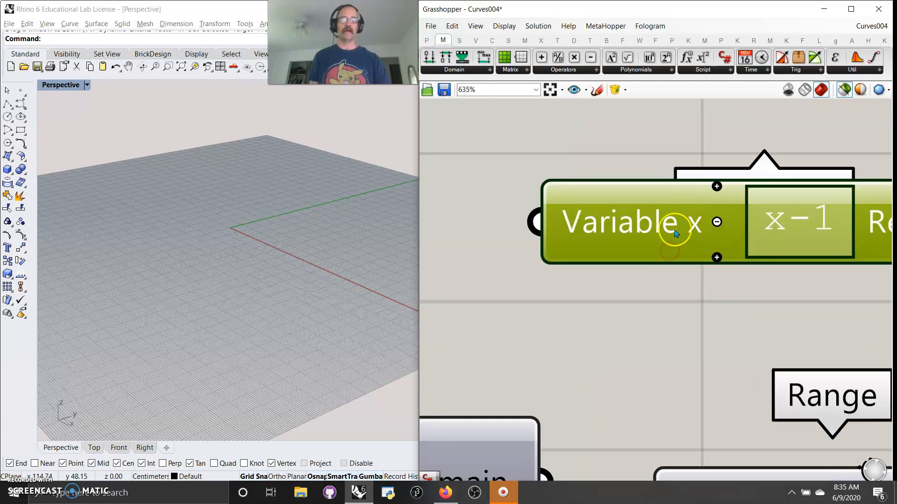
Step: Clear the name of the Expression component's Variable x input
{"action": "right_click", "coordinate": [657, 231]}
{"action": "left_click", "coordinate": [702, 237]}
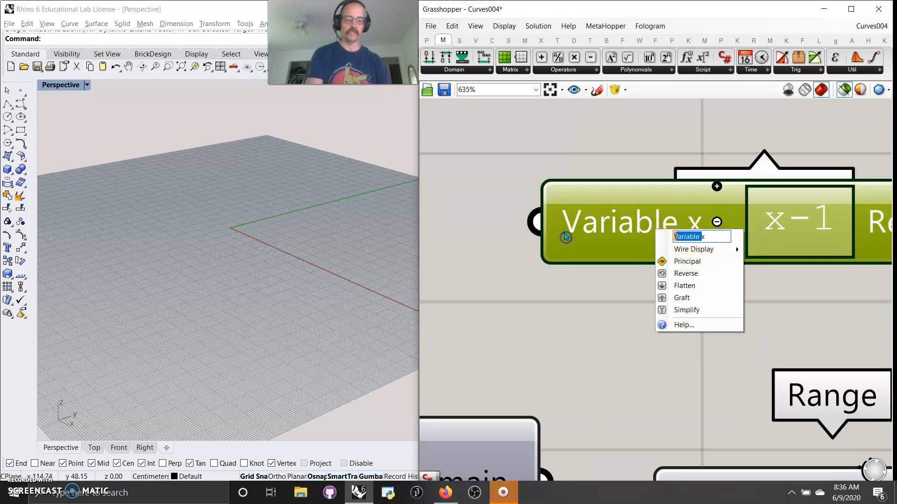
{"action": "key", "text": "Delete"}
{"action": "key", "text": "Delete"}
{"action": "left_click", "coordinate": [583, 293]}
Step: Reposition the Expression component, feed its Result into Range's Steps and connect Construct Domain's output to Range's Domain
{"action": "left_click_drag", "start_coordinate": [743, 230], "coordinate": [569, 295]}
{"action": "right_click_drag", "start_coordinate": [627, 344], "coordinate": [593, 102]}
{"action": "scroll", "coordinate": [627, 180], "scroll_direction": "down", "scroll_amount": 3}
{"action": "right_click_drag", "start_coordinate": [628, 171], "coordinate": [635, 159]}
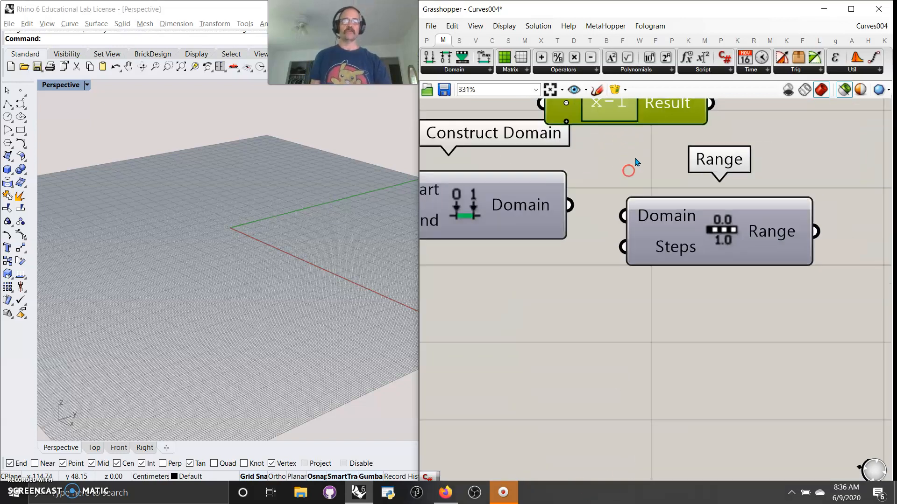
{"action": "scroll", "coordinate": [635, 162], "scroll_direction": "down", "scroll_amount": 3}
{"action": "left_click_drag", "start_coordinate": [676, 126], "coordinate": [682, 200]}
{"action": "left_click_drag", "start_coordinate": [603, 180], "coordinate": [664, 183]}
Step: Add a Pi component after Range and connect the Range output to its Factor input
{"action": "right_click_drag", "start_coordinate": [759, 230], "coordinate": [611, 273]}
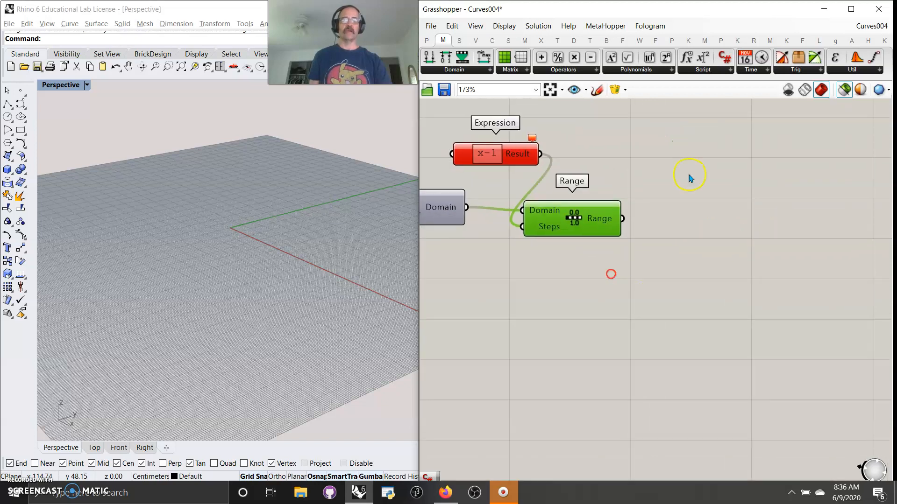
{"action": "left_click", "coordinate": [719, 231]}
{"action": "double_click", "coordinate": [720, 230]}
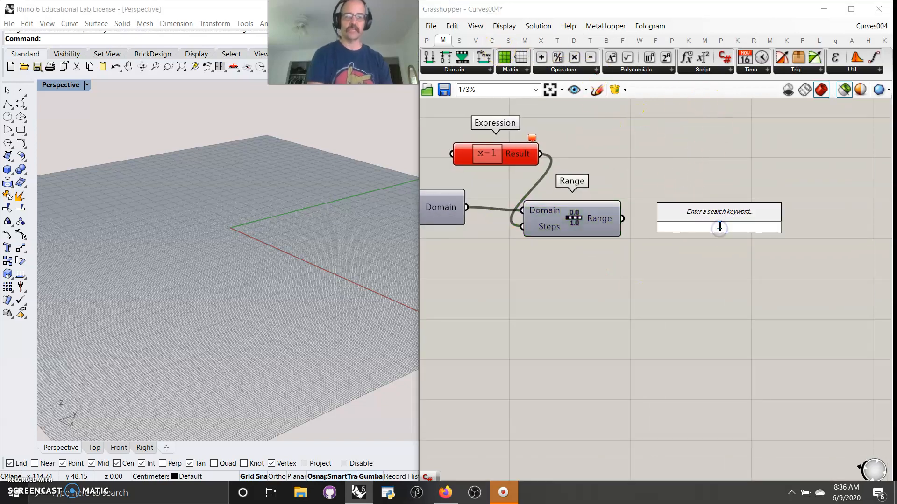
{"action": "type", "text": "pi"}
{"action": "key", "text": "Return"}
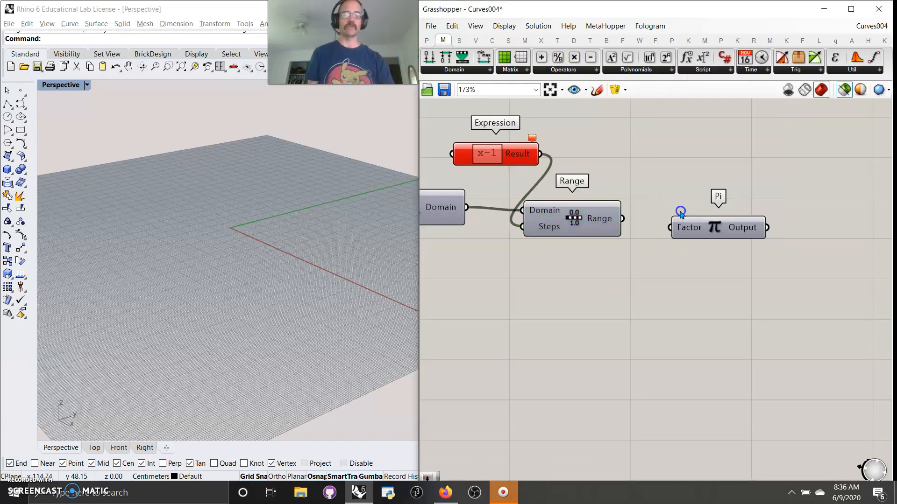
{"action": "left_click_drag", "start_coordinate": [660, 229], "coordinate": [670, 228]}
Step: Create a number slider from 0 to 2.00 and connect it to Construct Domain's Domain end
{"action": "right_click_drag", "start_coordinate": [588, 255], "coordinate": [801, 270]}
{"action": "left_click", "coordinate": [612, 226]}
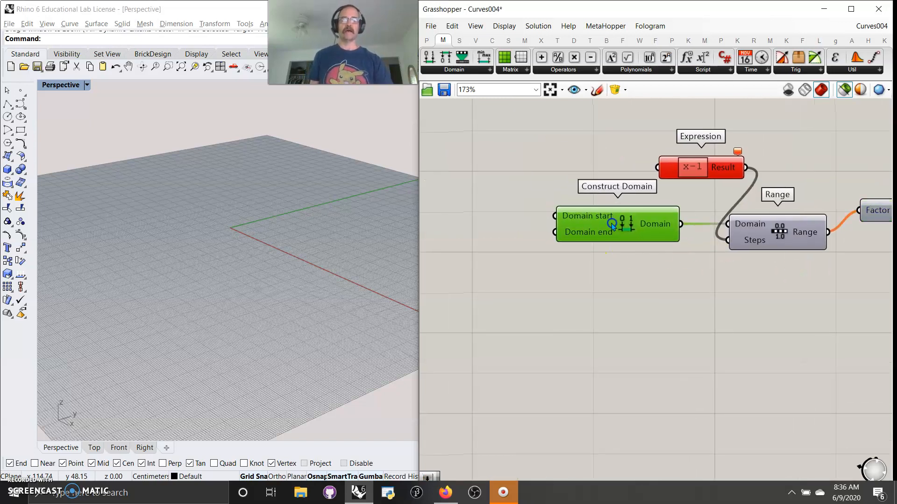
{"action": "double_click", "coordinate": [503, 262]}
{"action": "type", "text": "0..2.00"}
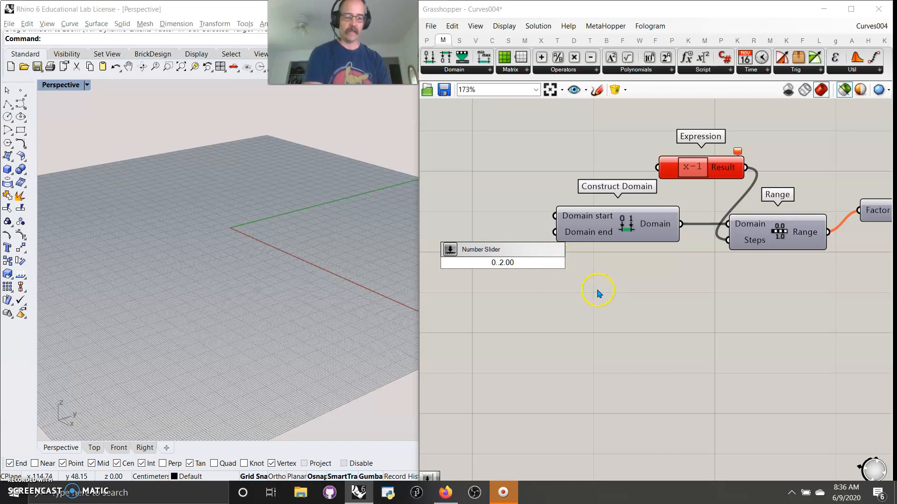
{"action": "key", "text": "Return"}
{"action": "left_click_drag", "start_coordinate": [564, 262], "coordinate": [497, 258]}
Step: Add a List Length component beside the Expression component and feed its Length into the Expression input
{"action": "right_click_drag", "start_coordinate": [699, 313], "coordinate": [666, 380]}
{"action": "left_click", "coordinate": [653, 232]}
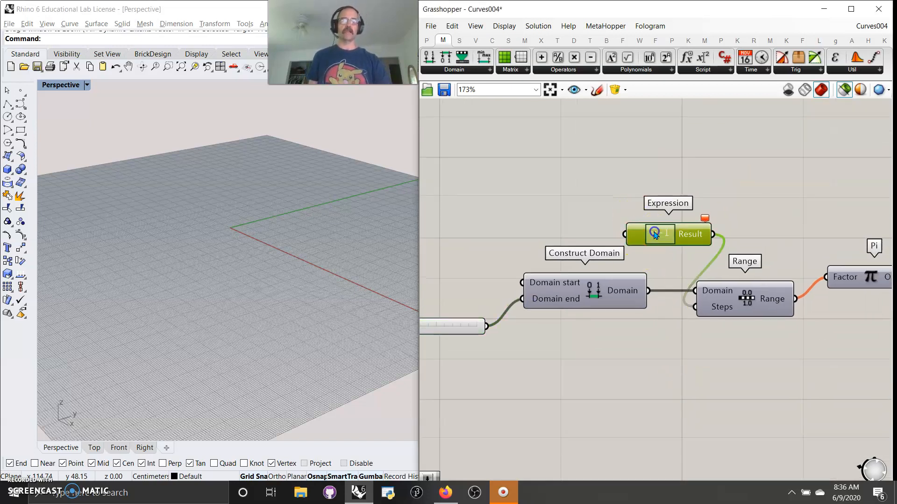
{"action": "left_click_drag", "start_coordinate": [654, 233], "coordinate": [662, 229]}
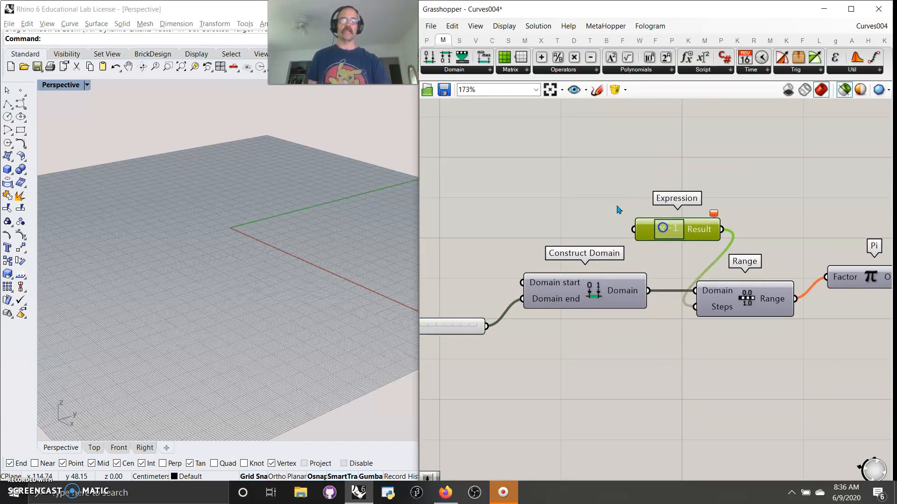
{"action": "left_click", "coordinate": [460, 40]}
{"action": "left_click", "coordinate": [470, 70]}
{"action": "left_click", "coordinate": [527, 107]}
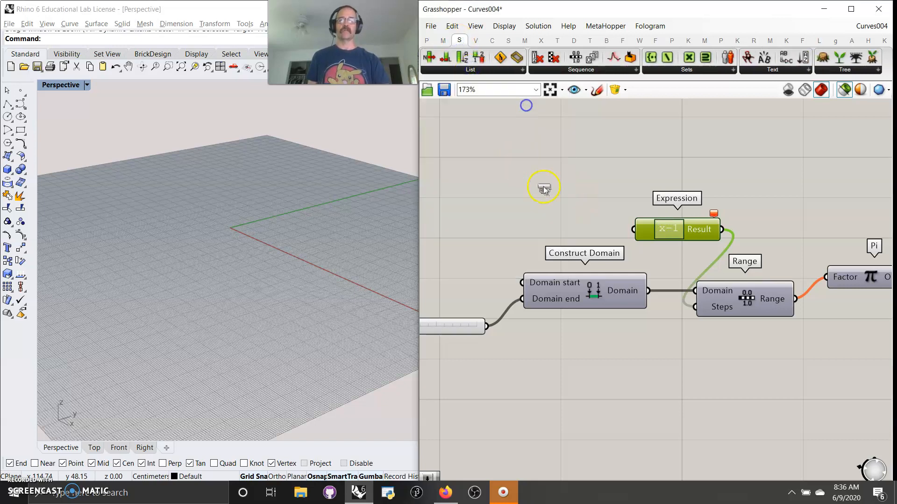
{"action": "left_click", "coordinate": [556, 213]}
{"action": "left_click_drag", "start_coordinate": [596, 210], "coordinate": [632, 230]}
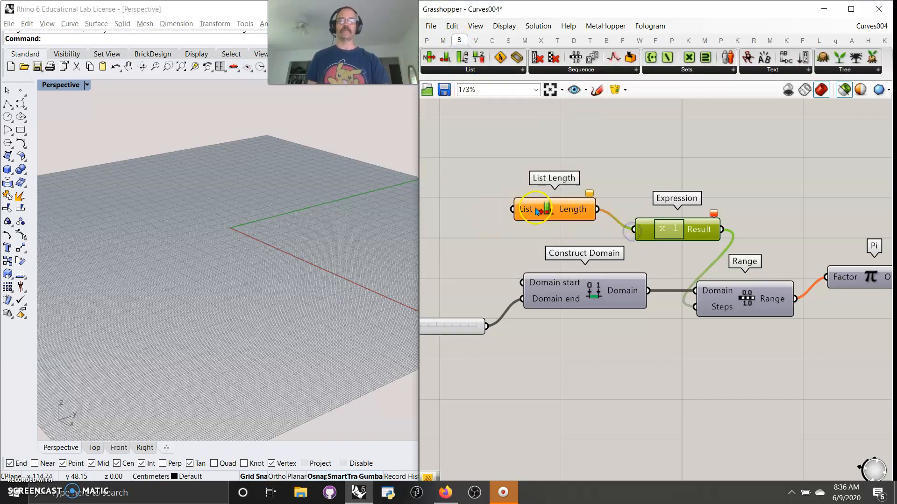
Step: Place a Rotate 3D component above the Pi component
{"action": "right_click_drag", "start_coordinate": [784, 207], "coordinate": [729, 261]}
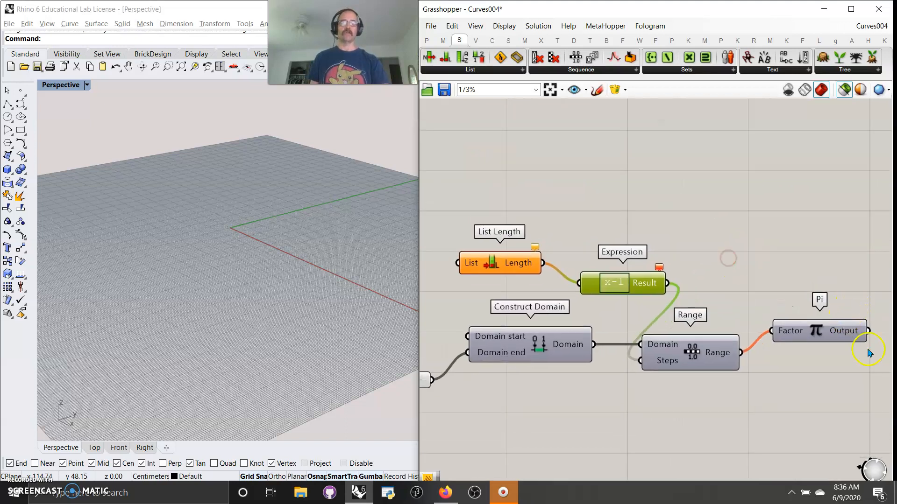
{"action": "scroll", "coordinate": [796, 167], "scroll_direction": "down", "scroll_amount": 3}
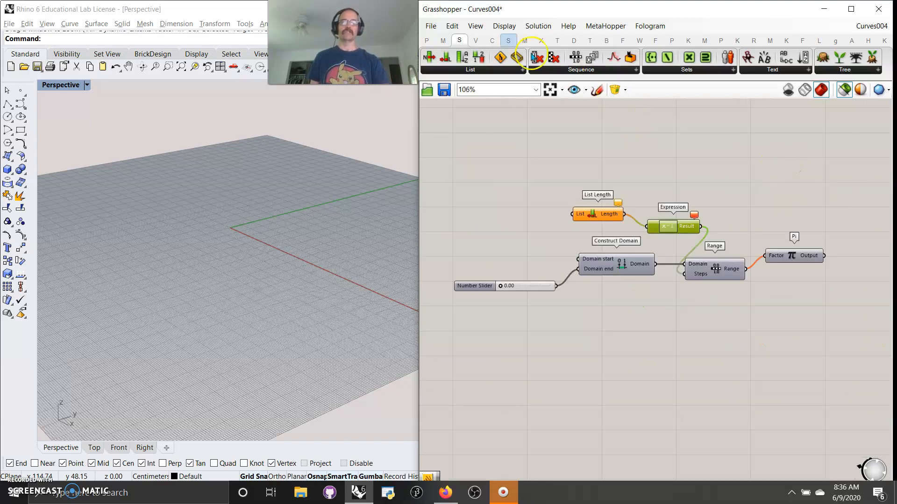
{"action": "left_click", "coordinate": [558, 40]}
{"action": "left_click", "coordinate": [647, 69]}
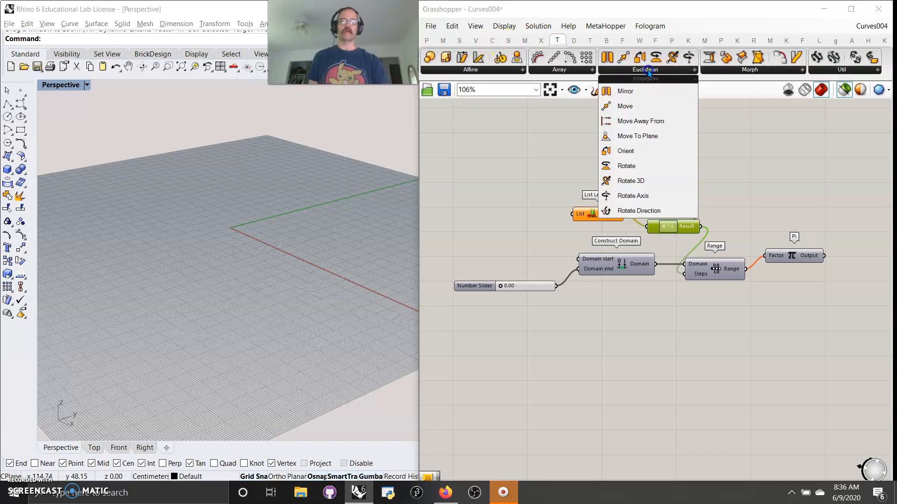
{"action": "left_click", "coordinate": [631, 181]}
{"action": "left_click", "coordinate": [848, 180]}
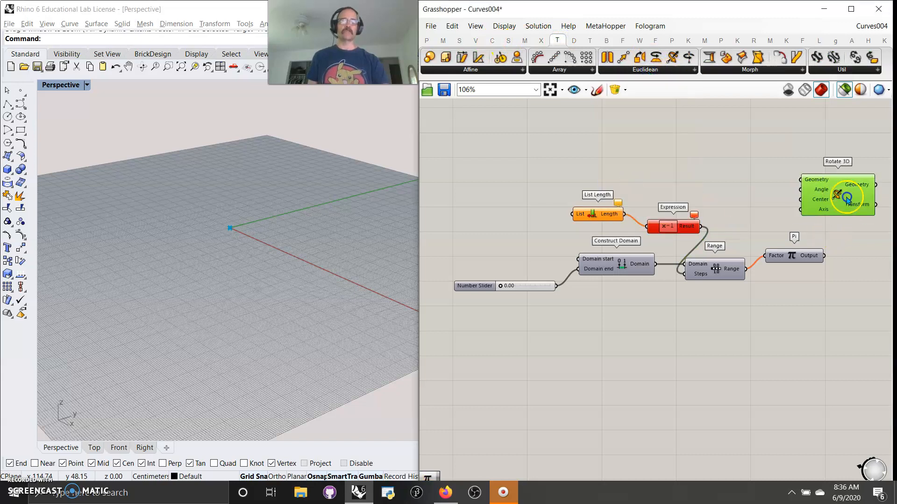
Step: Add Area and Volume components, then wire Volume's Centroid to Rotate 3D's Center and Pi's Output to its Angle
{"action": "double_click", "coordinate": [632, 155]}
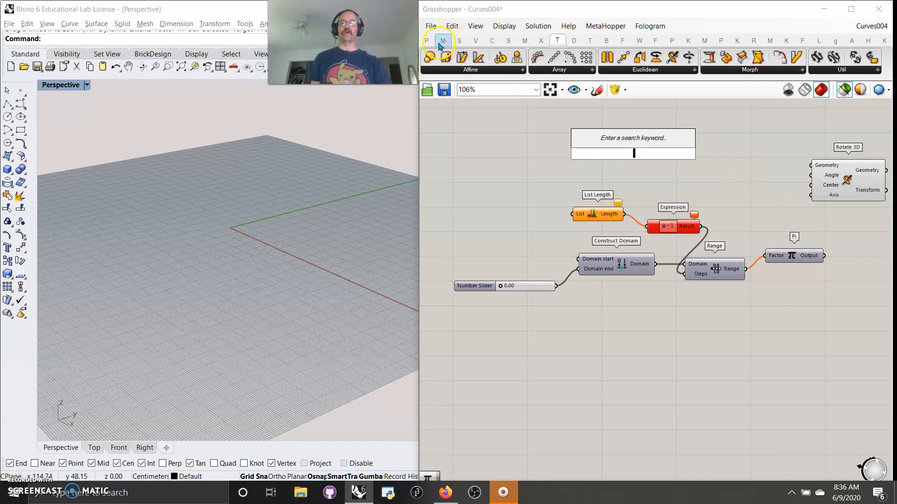
{"action": "left_click", "coordinate": [441, 43]}
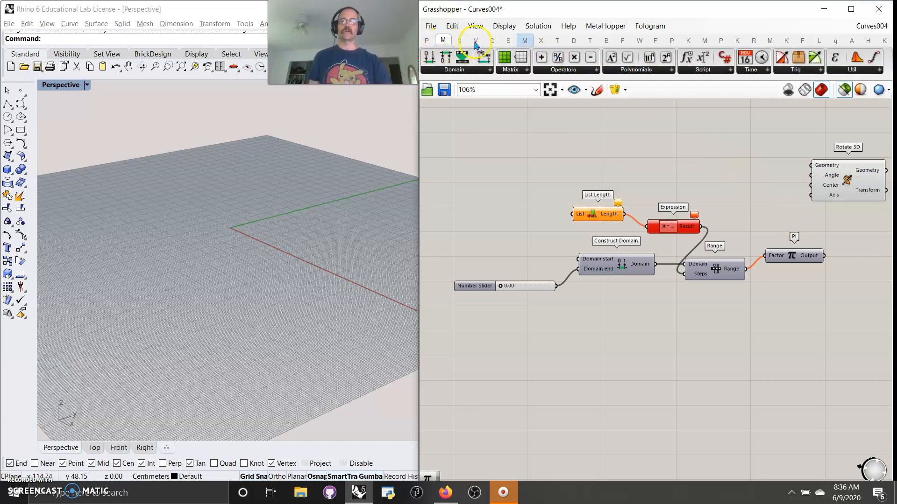
{"action": "left_click", "coordinate": [508, 41]}
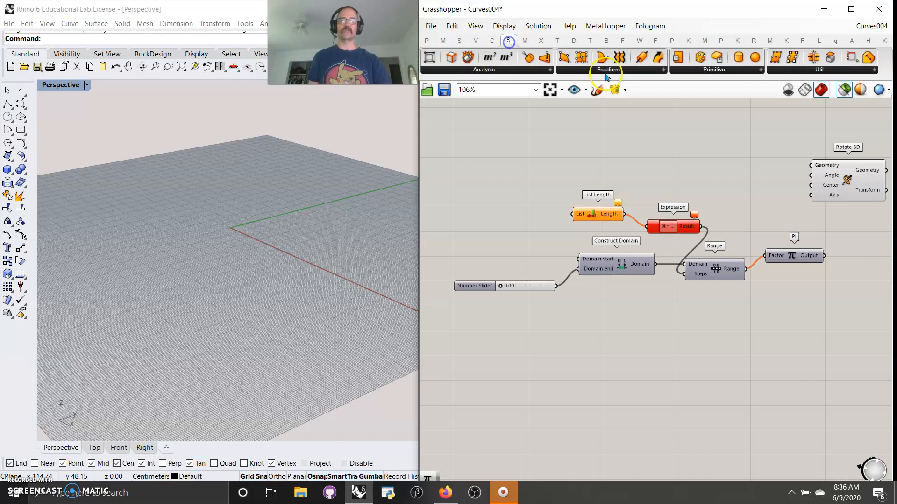
{"action": "left_click_drag", "start_coordinate": [489, 57], "coordinate": [661, 129]}
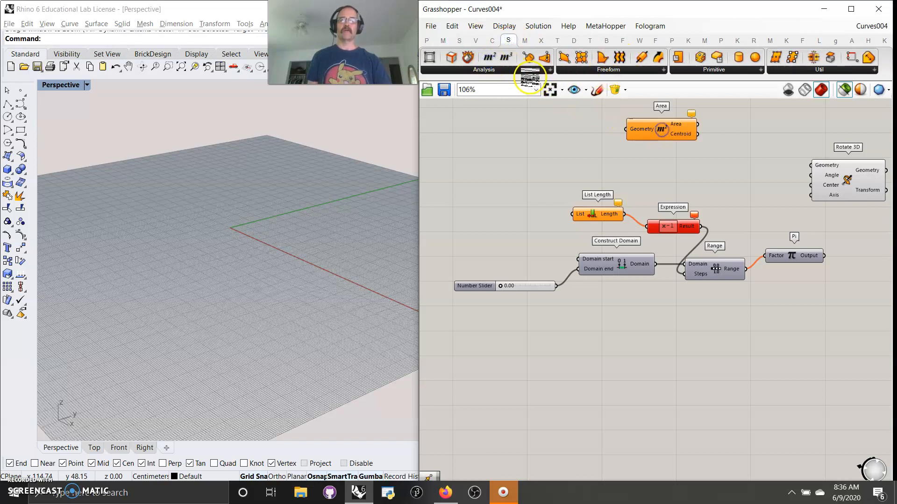
{"action": "left_click_drag", "start_coordinate": [639, 164], "coordinate": [810, 185]}
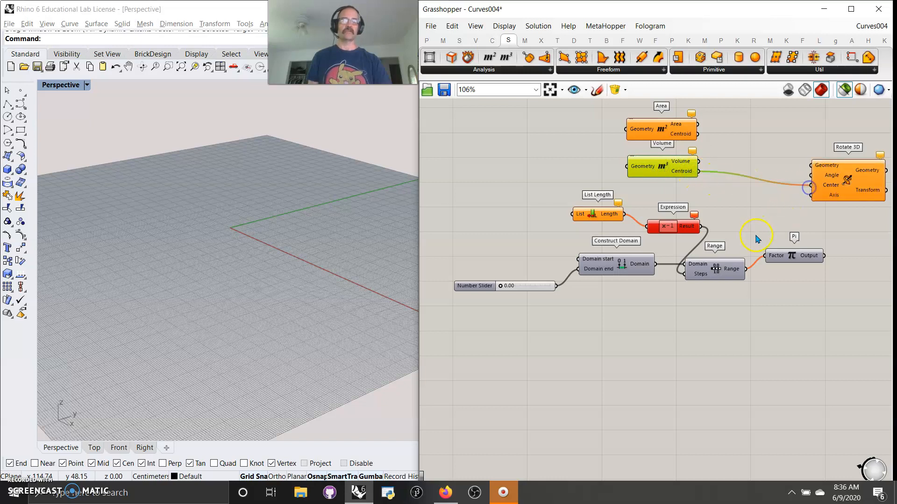
{"action": "left_click_drag", "start_coordinate": [815, 230], "coordinate": [834, 196]}
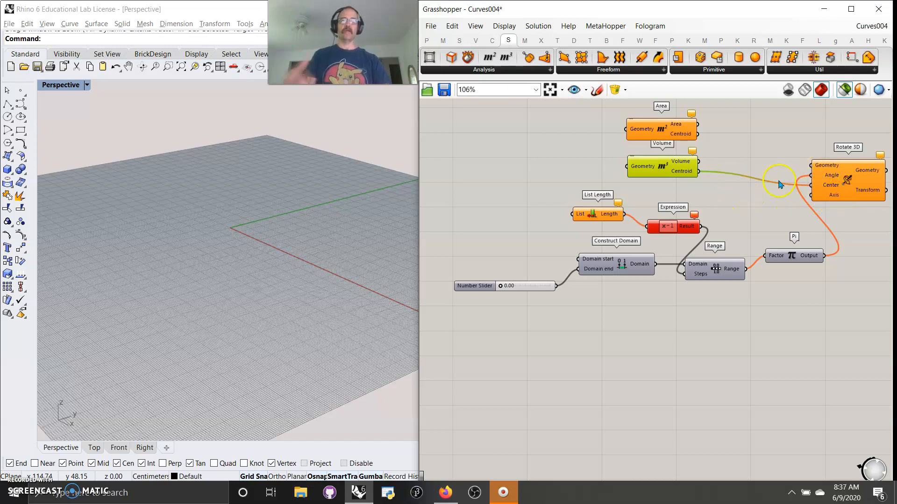
Step: Add a Cylinder, feed it into List Length, Rotate 3D's Geometry and Volume's Geometry, and reposition the Volume component
{"action": "left_click", "coordinate": [516, 150]}
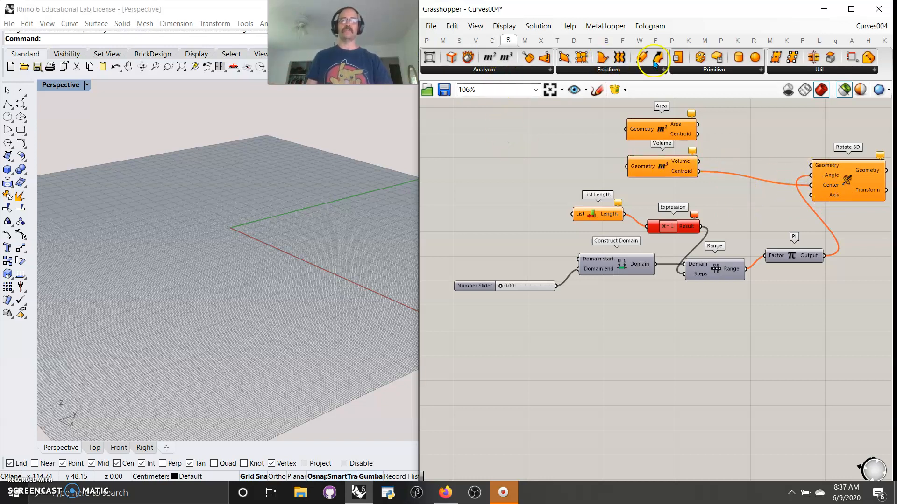
{"action": "left_click_drag", "start_coordinate": [544, 151], "coordinate": [572, 214]}
{"action": "left_click_drag", "start_coordinate": [538, 139], "coordinate": [811, 165]}
{"action": "left_click_drag", "start_coordinate": [535, 148], "coordinate": [672, 179]}
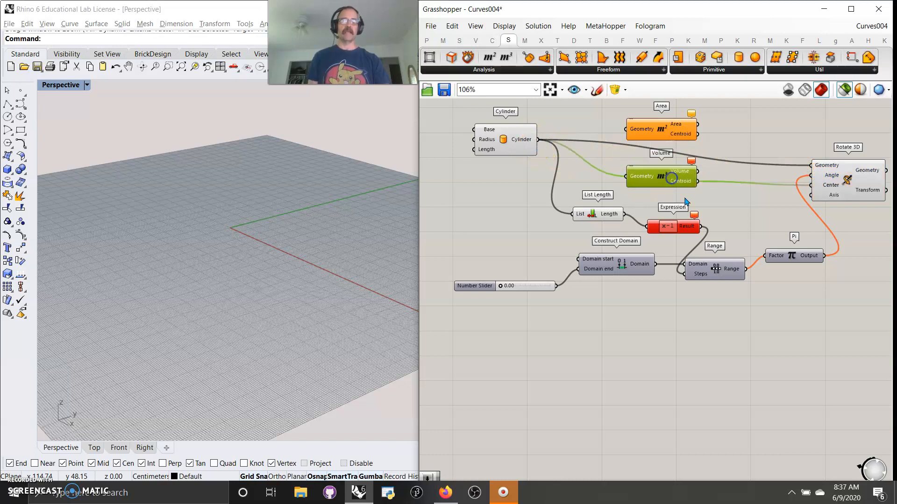
{"action": "right_click_drag", "start_coordinate": [763, 231], "coordinate": [751, 235]}
{"action": "left_click", "coordinate": [818, 205]}
{"action": "left_click", "coordinate": [641, 180]}
{"action": "left_click_drag", "start_coordinate": [647, 186], "coordinate": [666, 189]}
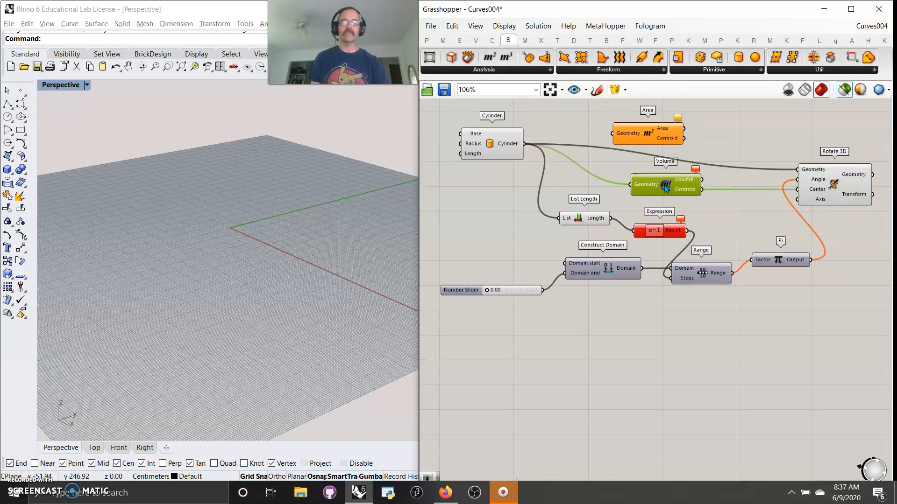
Step: Move the Cylinder component aside and add a Cap Holes component just above it
{"action": "left_click", "coordinate": [496, 145]}
{"action": "left_click_drag", "start_coordinate": [497, 146], "coordinate": [471, 146]}
{"action": "right_click_drag", "start_coordinate": [520, 200], "coordinate": [518, 248]}
{"action": "left_click", "coordinate": [531, 142]}
{"action": "double_click", "coordinate": [531, 142]}
{"action": "type", "text": "cap"}
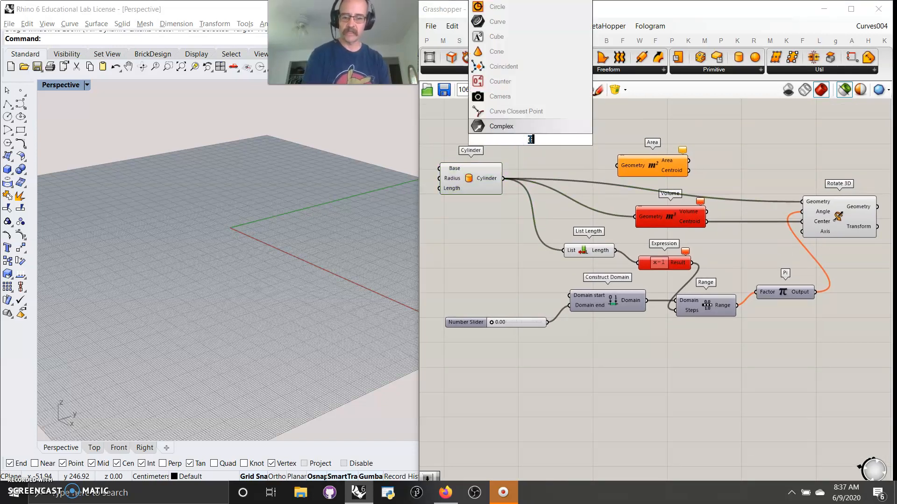
{"action": "left_click", "coordinate": [498, 126]}
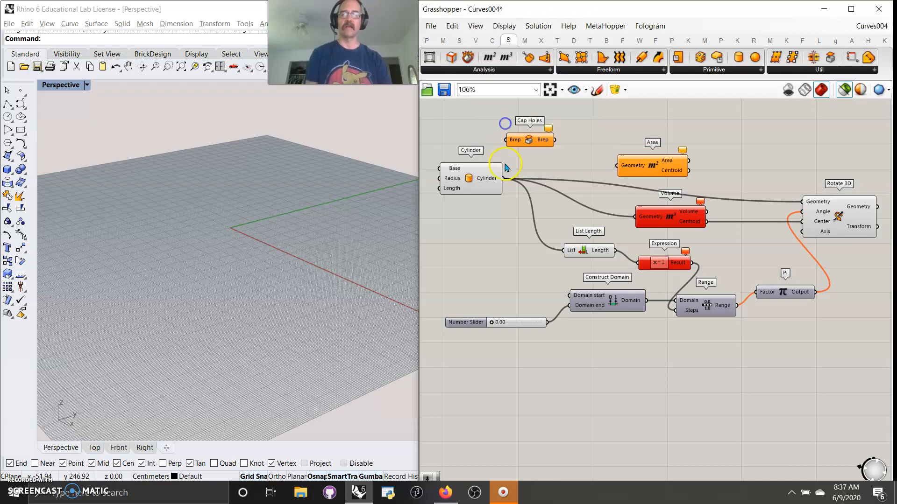